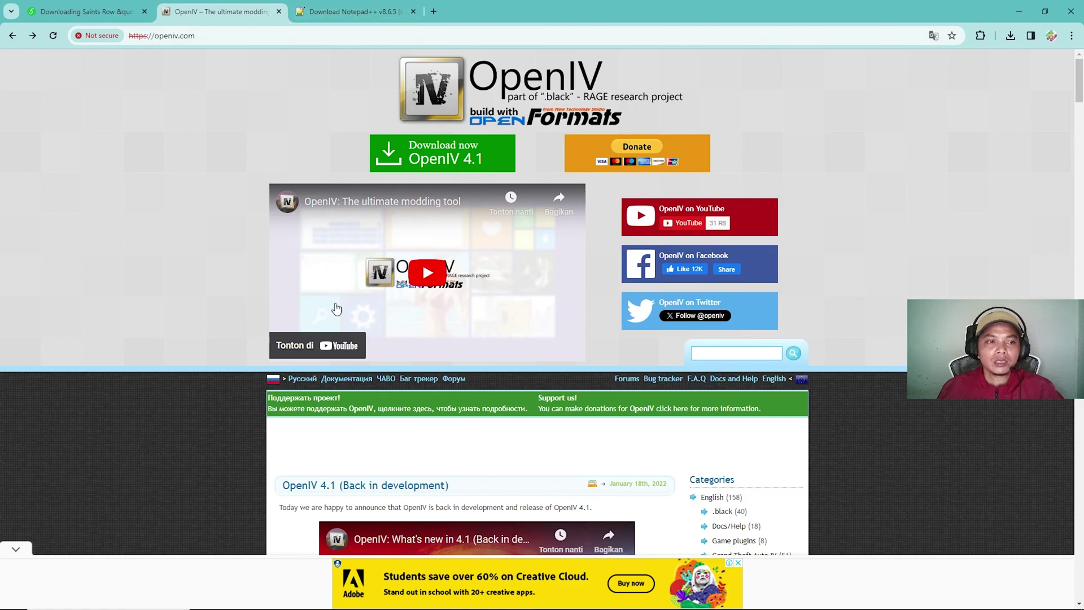
Switch to OpenIV and open the Windows version of Grand Theft Auto V
click(1019, 11)
right_click(454, 87)
click(480, 120)
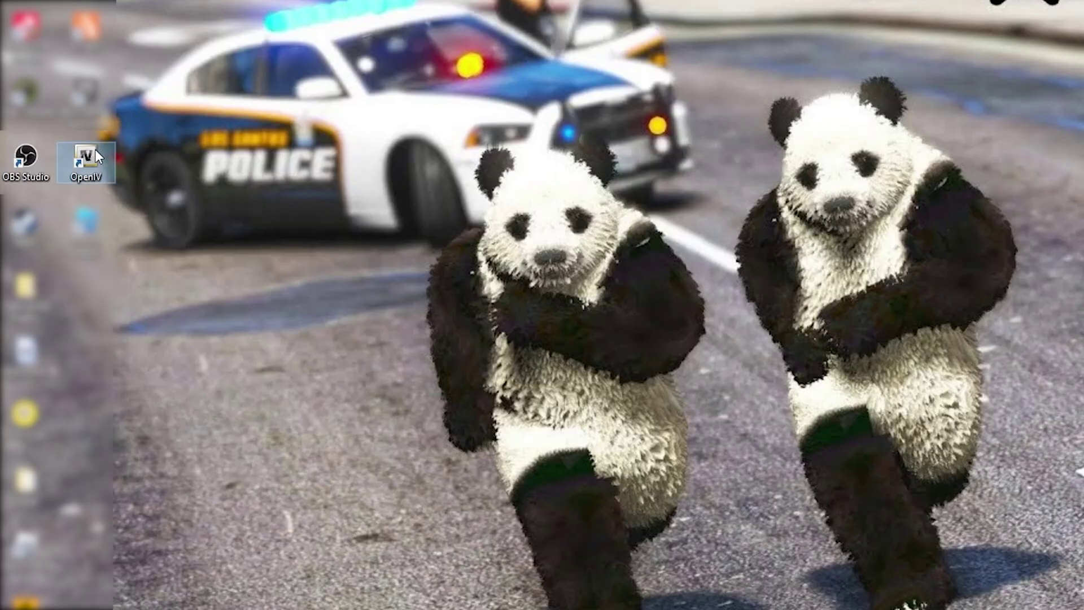
double_click(95, 149)
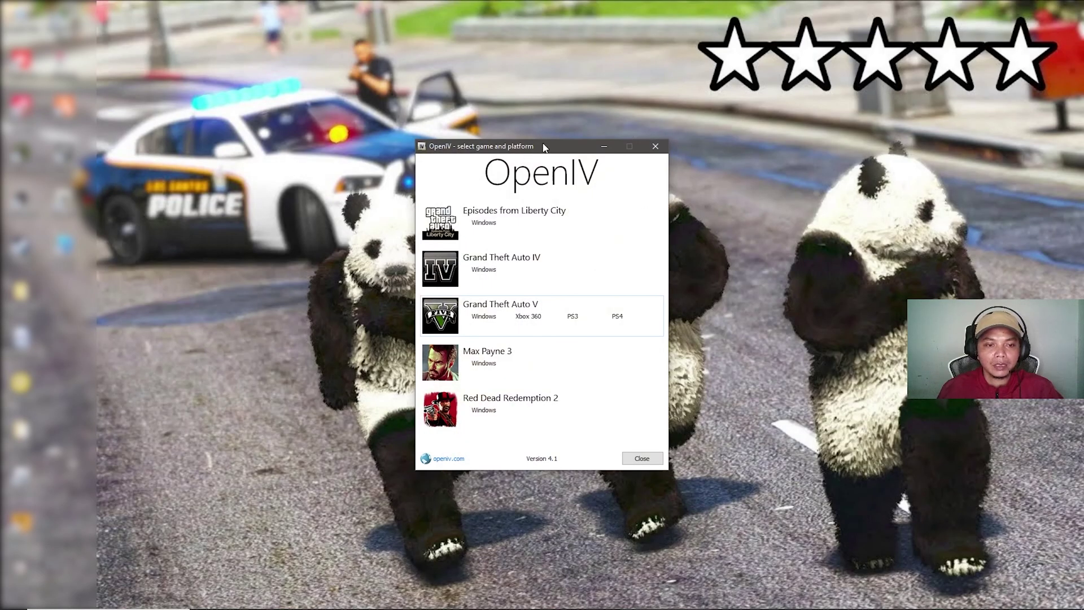
drag(544, 147, 598, 128)
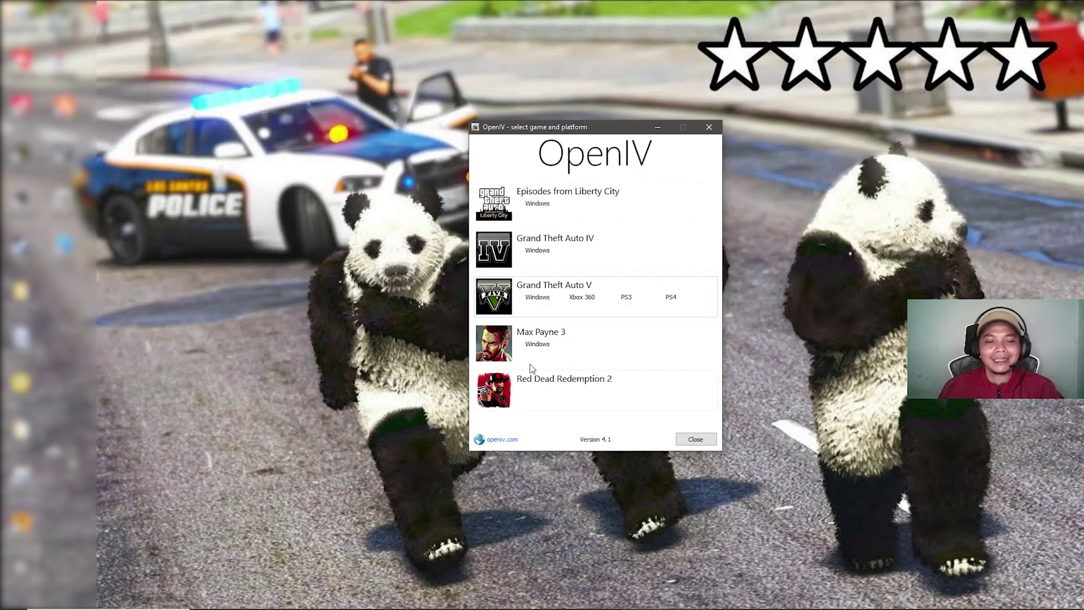
drag(598, 136, 565, 122)
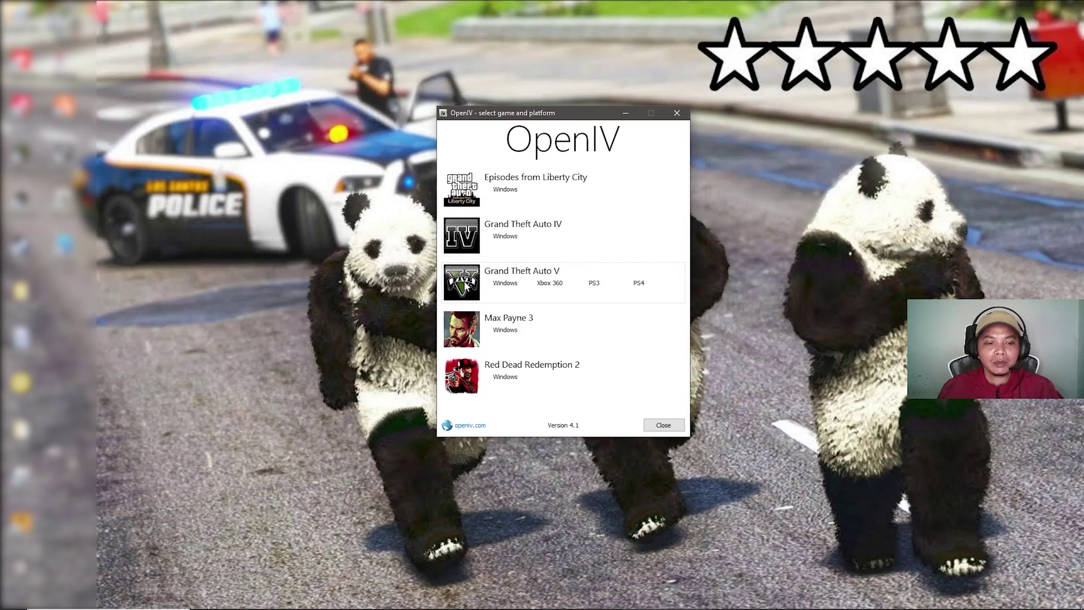
click(506, 284)
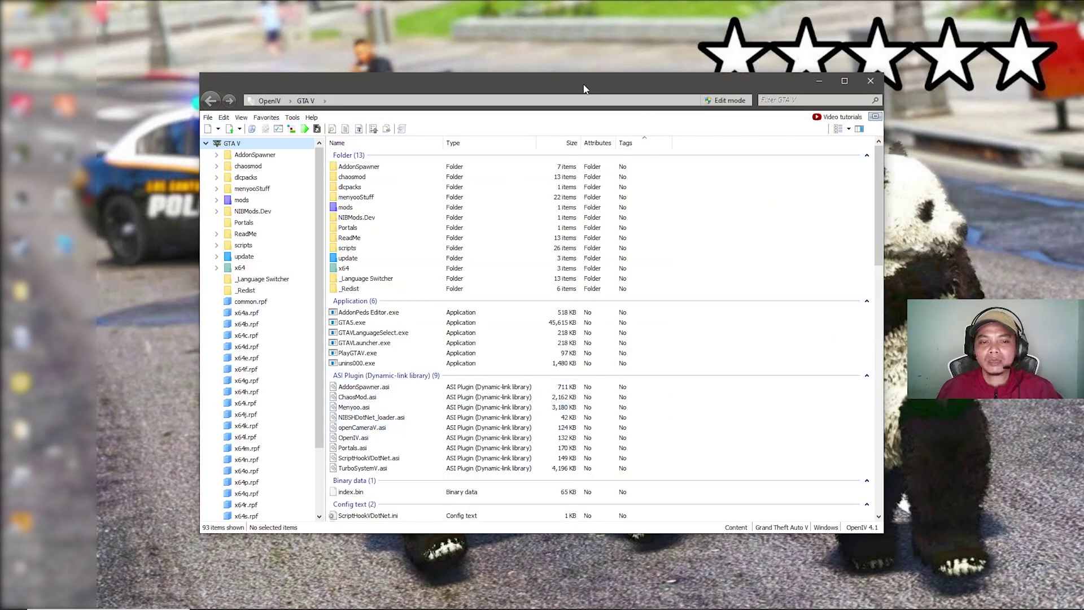
Enlarge and reposition the OpenIV window, and enable edit mode for the GTA V files, accepting the automatic-saving warning
drag(583, 89, 605, 79)
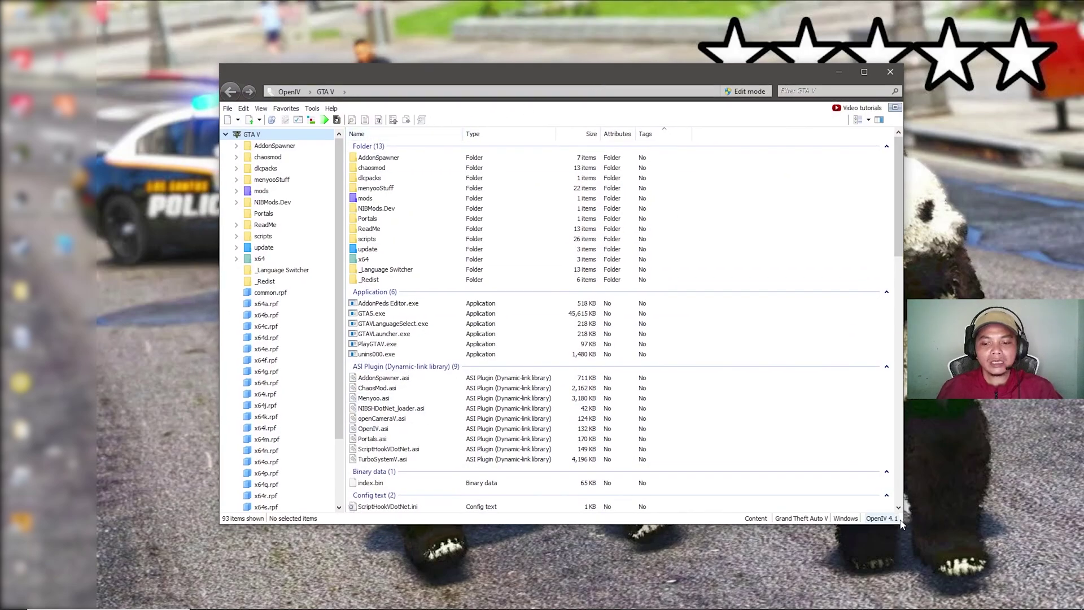
drag(904, 522, 965, 566)
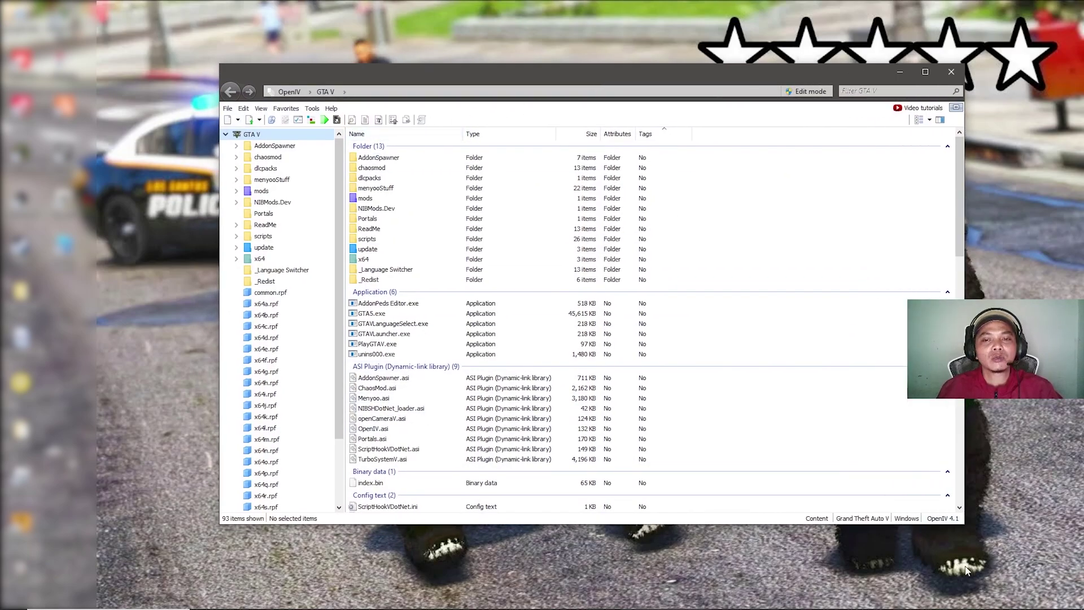
drag(966, 526, 981, 553)
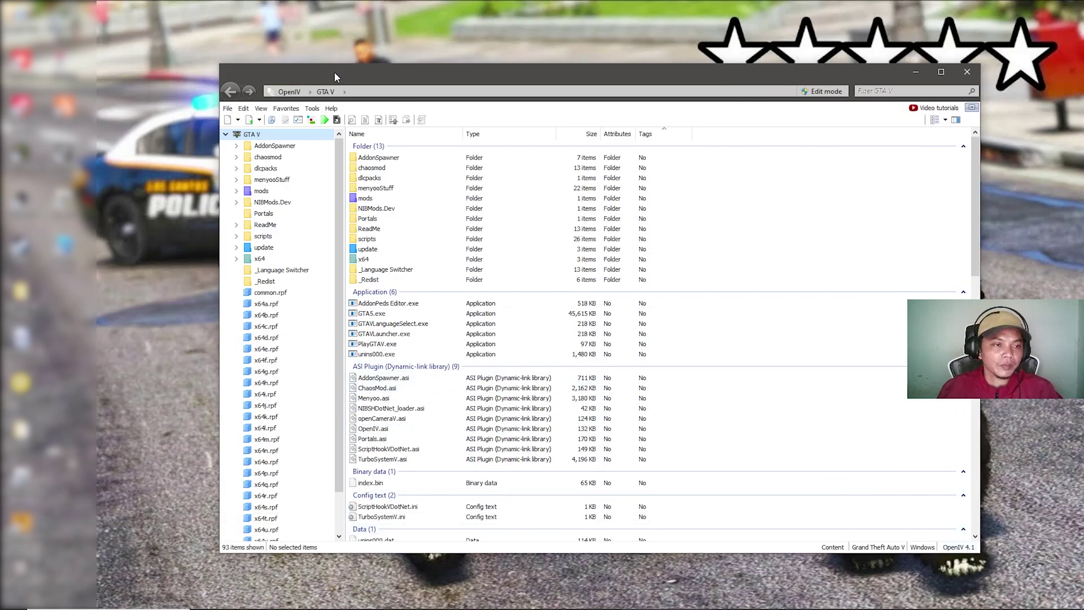
drag(334, 71, 333, 70)
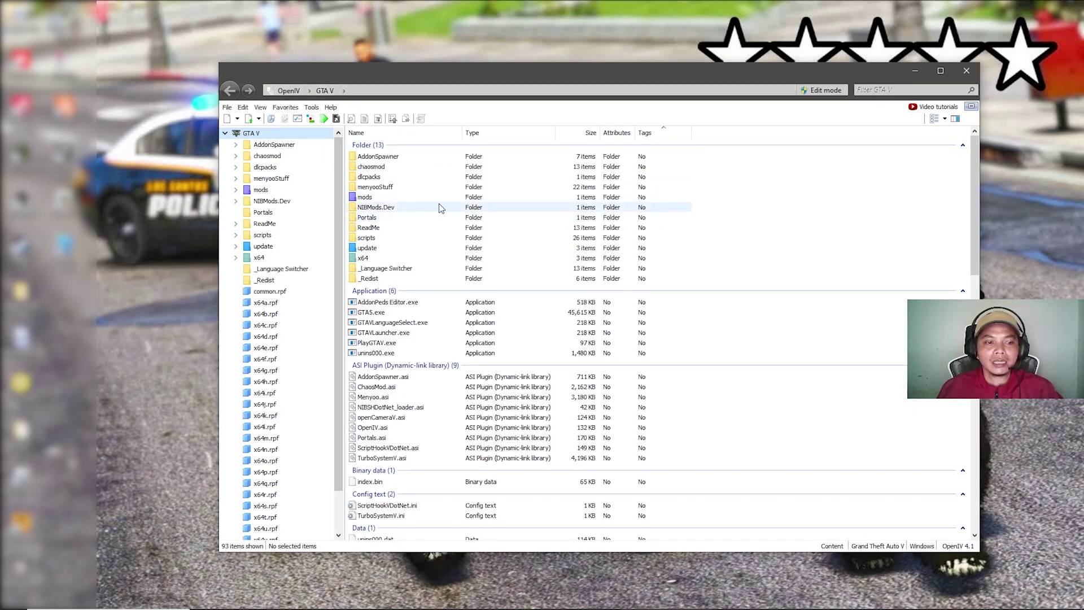
drag(813, 79, 798, 80)
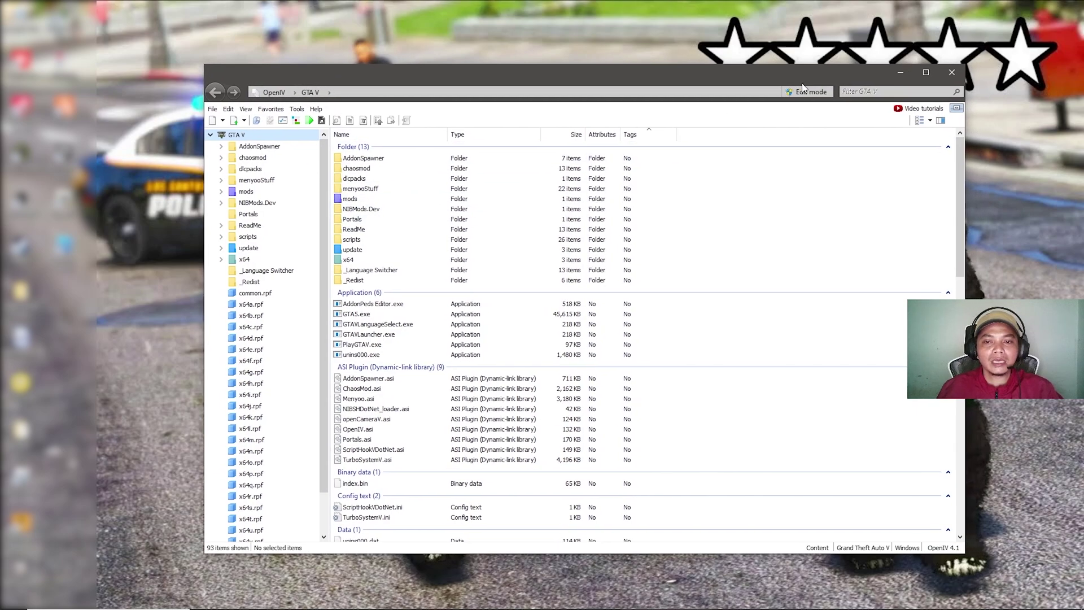
click(794, 94)
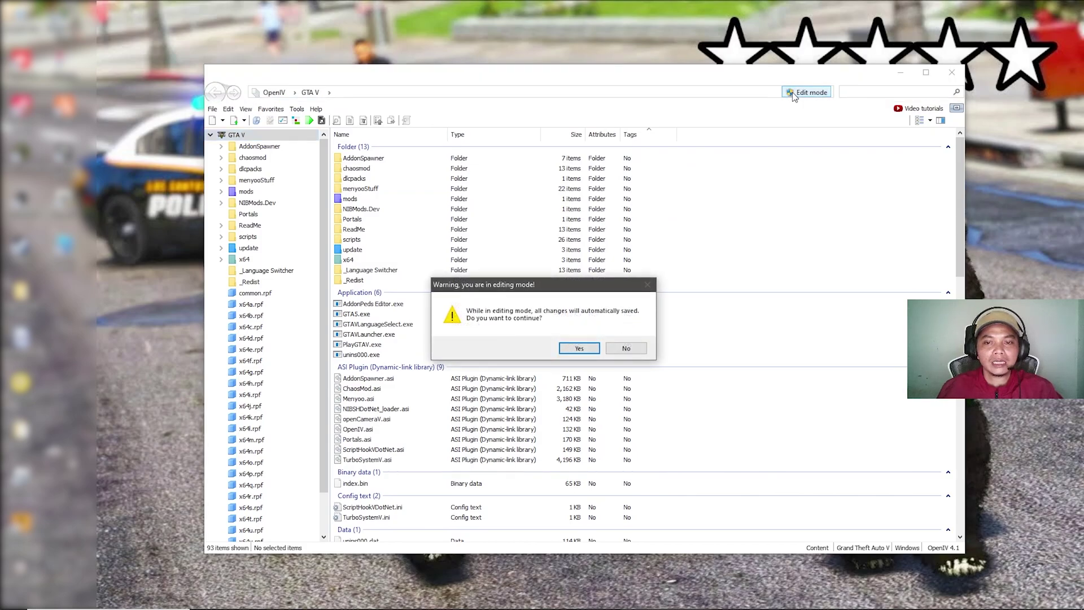
click(587, 349)
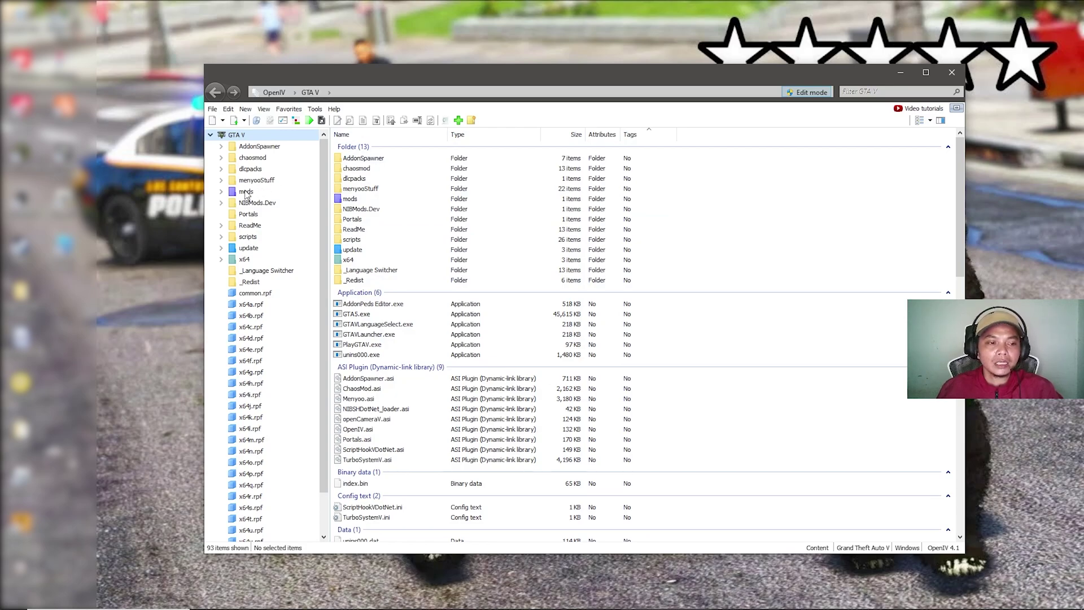
Open the american_rel.rpf package inside mods/update/update2.rpf/x64/data/lang
click(245, 193)
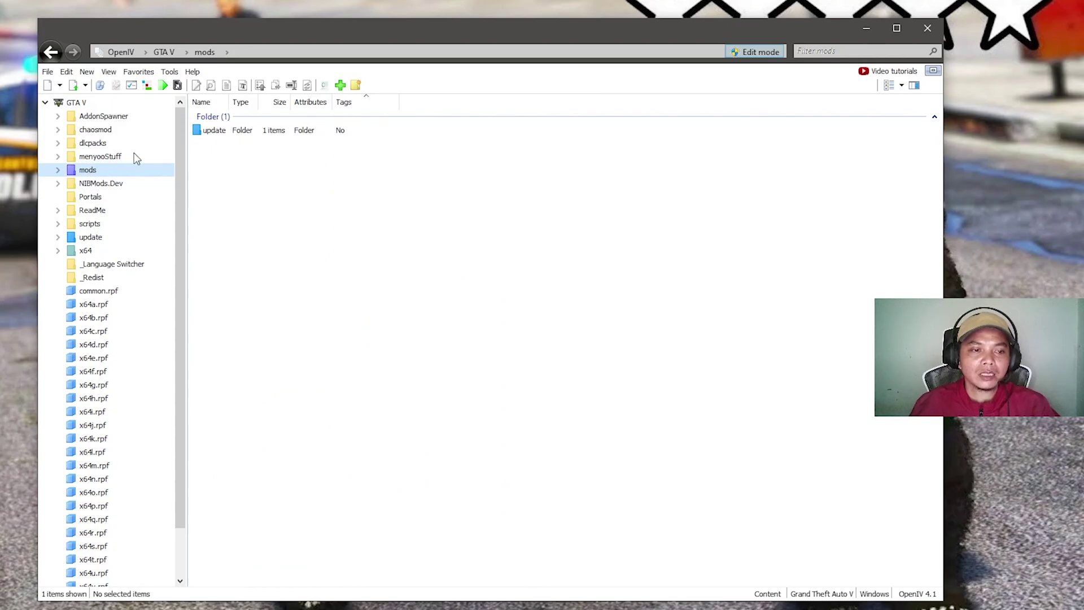
double_click(213, 131)
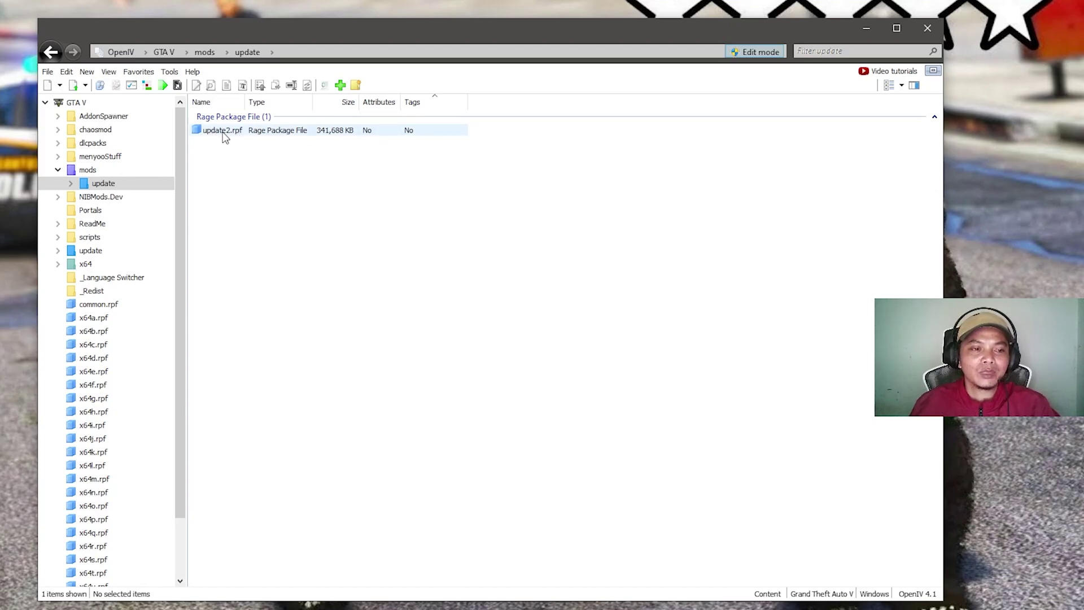
double_click(224, 134)
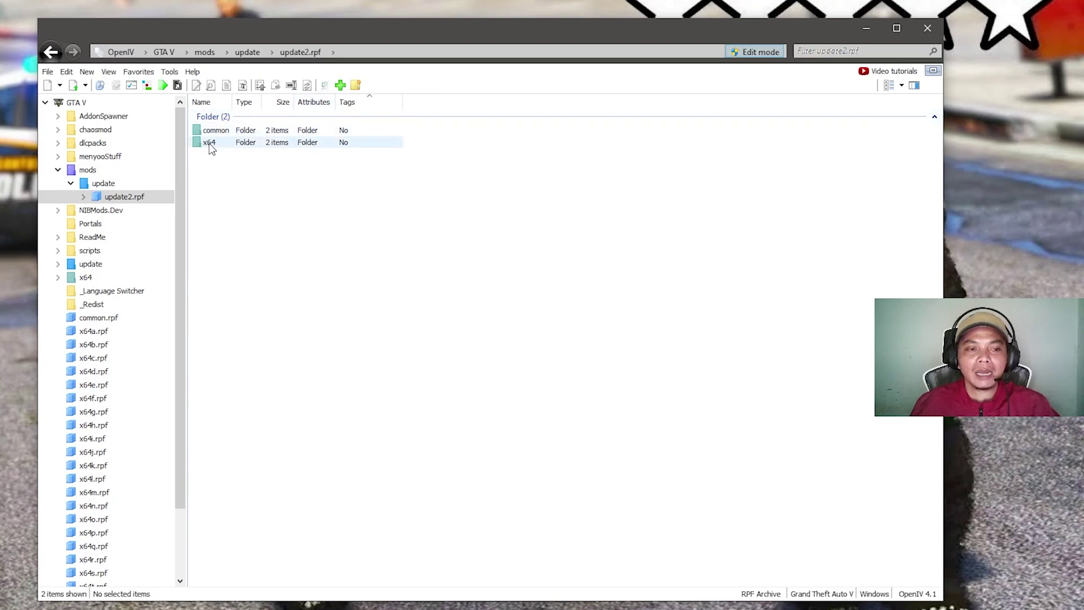
double_click(211, 144)
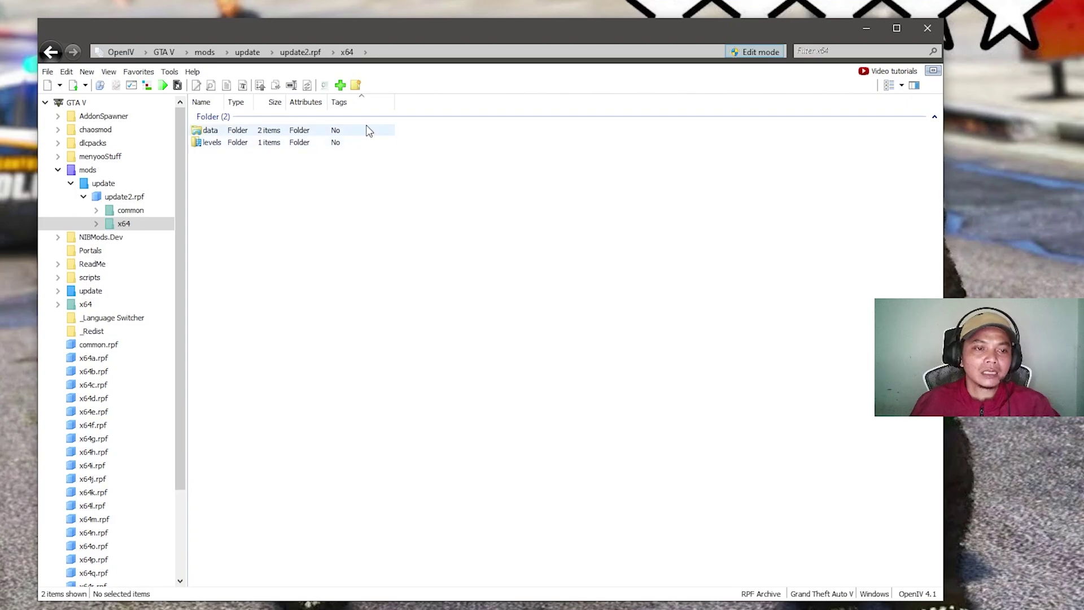
double_click(210, 132)
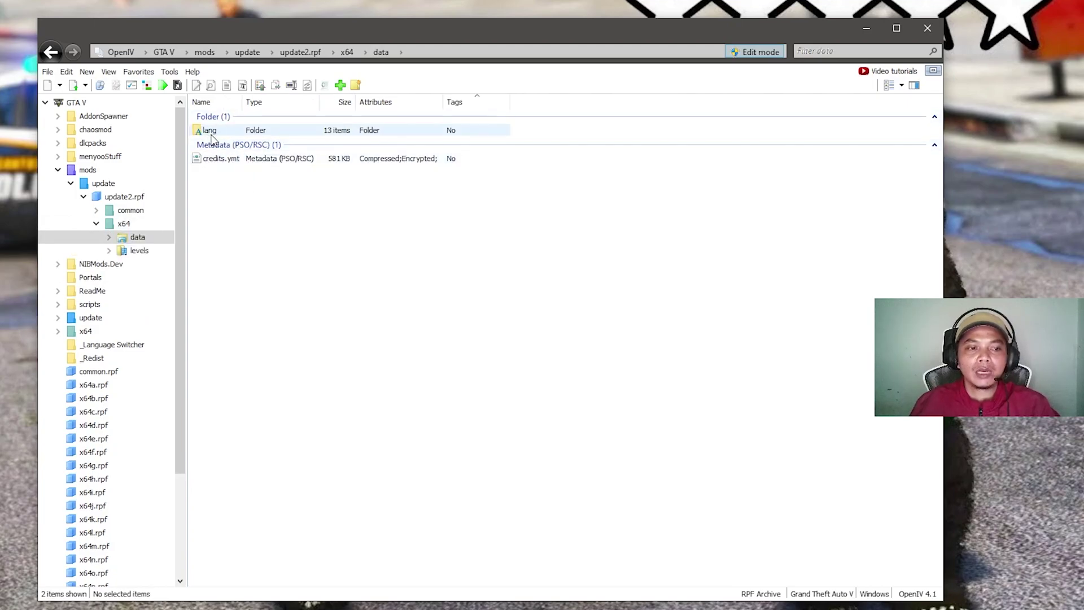
double_click(210, 132)
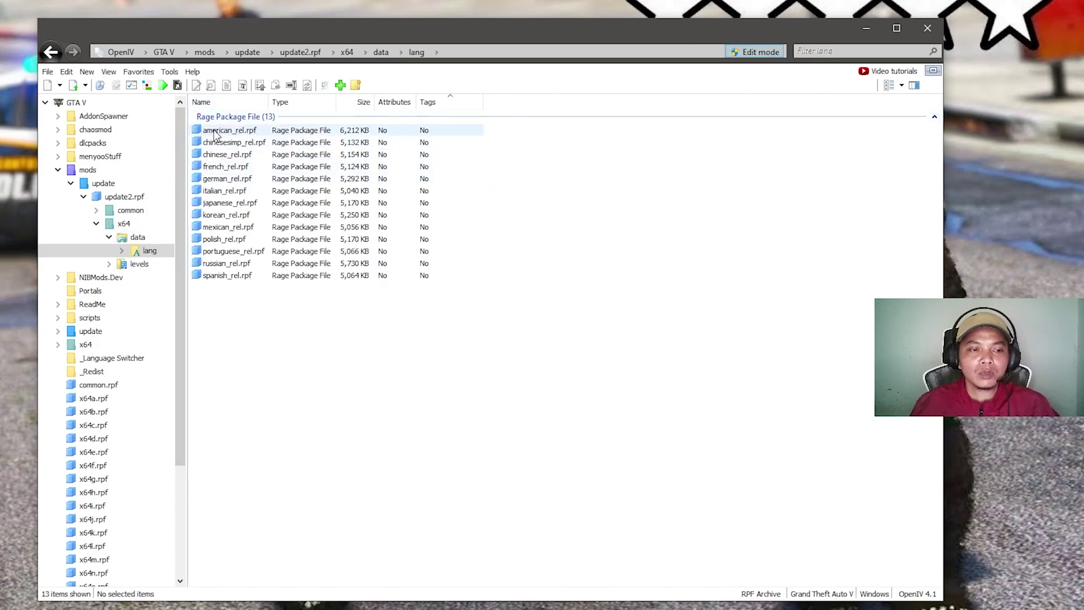
double_click(212, 131)
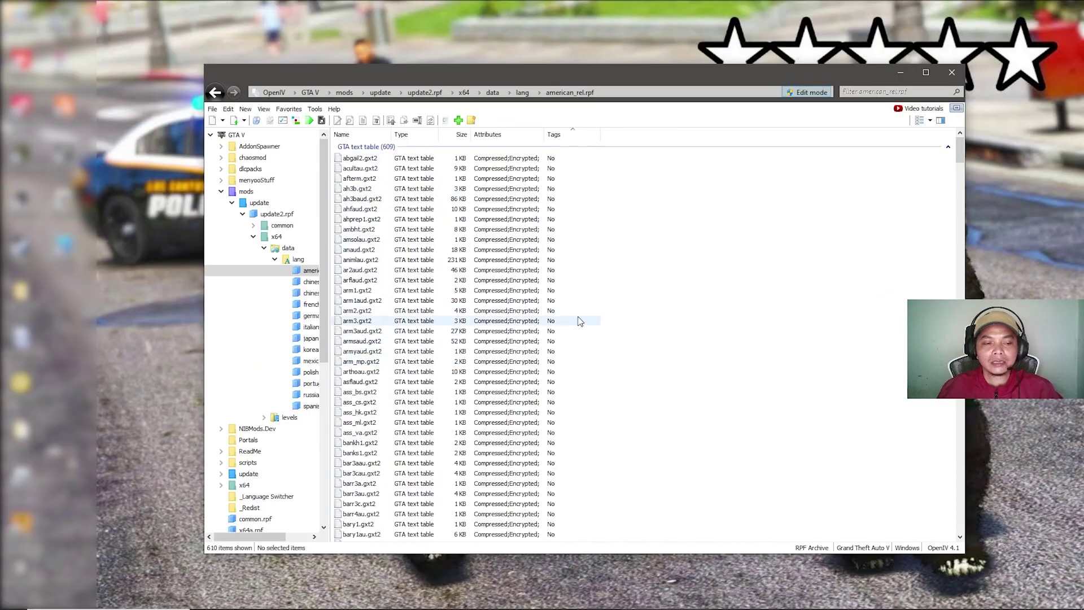
click(804, 94)
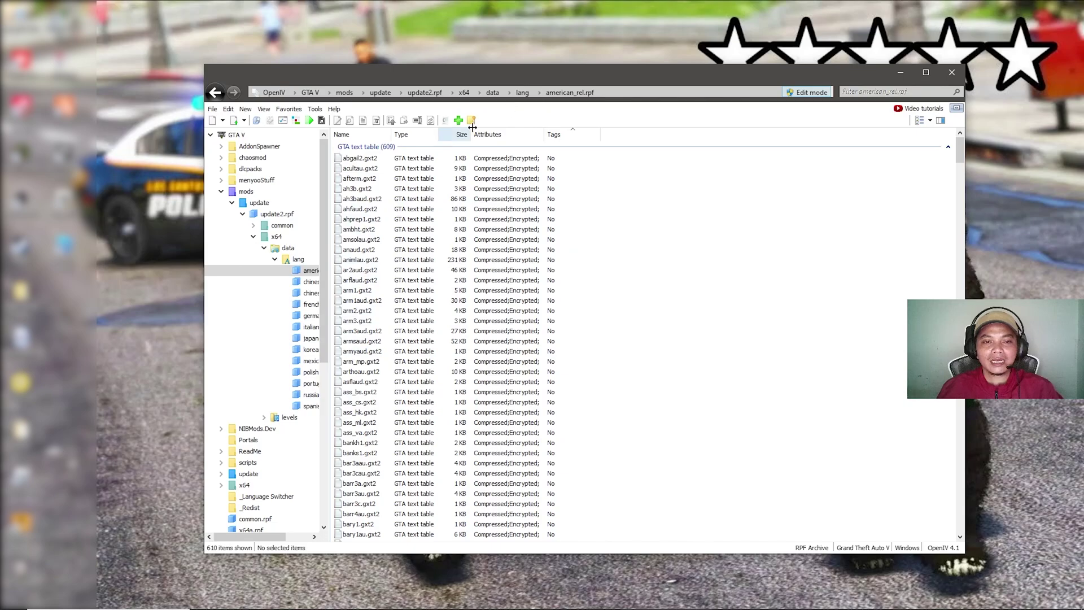
drag(725, 80, 700, 80)
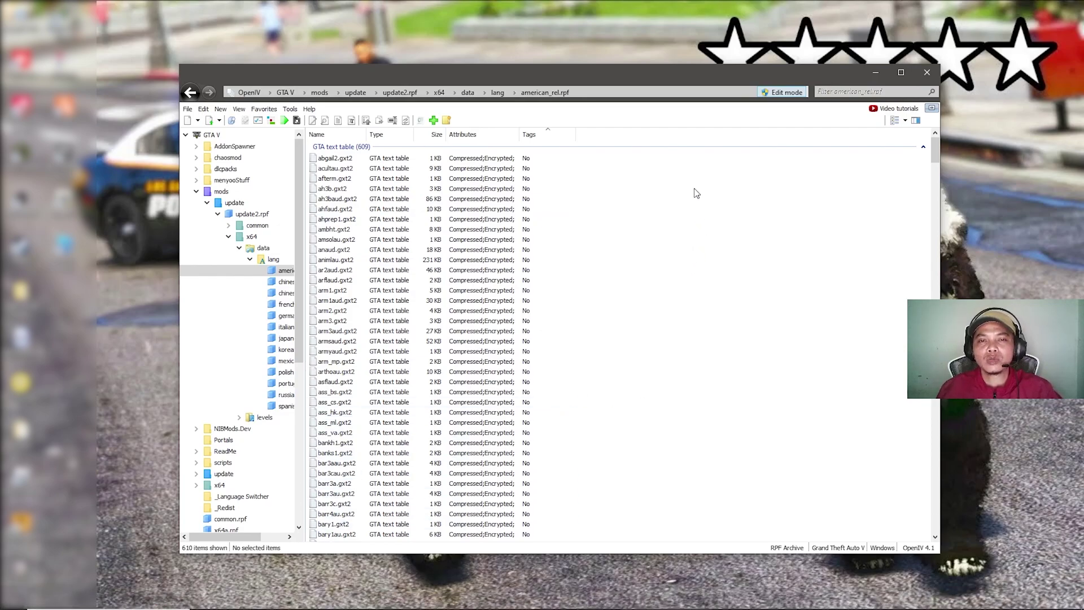
Switch to Chrome and view the download page of the Saints Row "WASTED" and "BUSTED" text mod
click(520, 602)
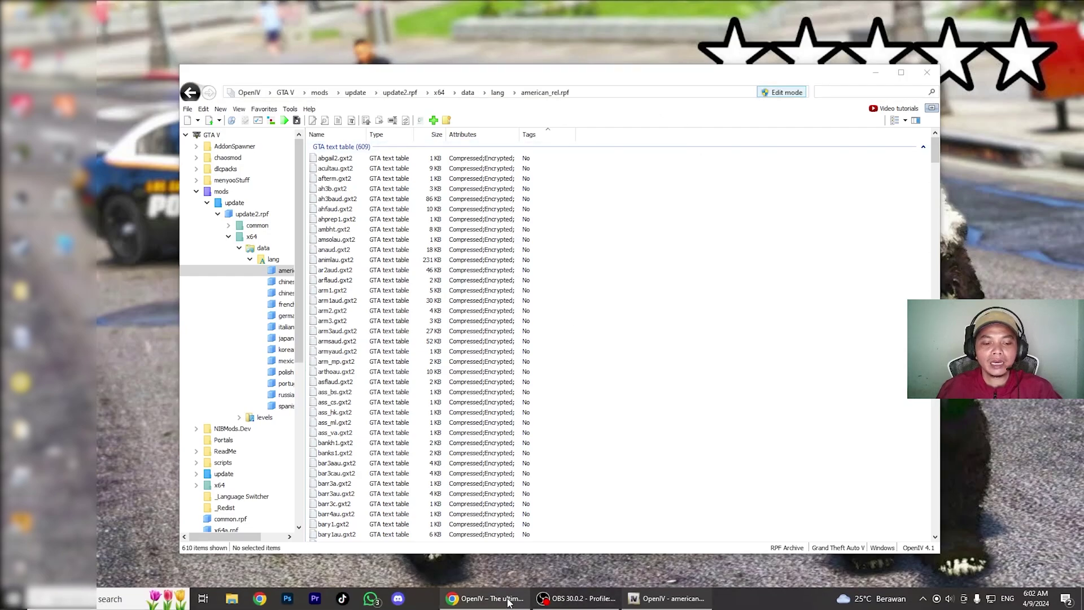
click(85, 11)
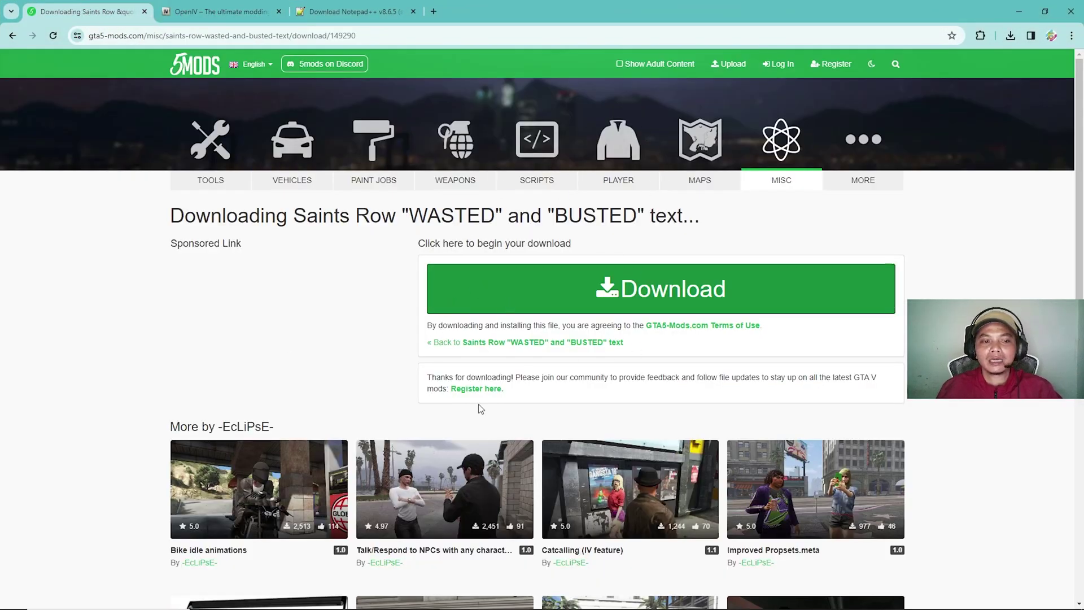
click(1019, 12)
Switch to File Explorer, open the 465a9e-Text replacement folder on DATA (D:), and arrange its window over OpenIV
click(231, 598)
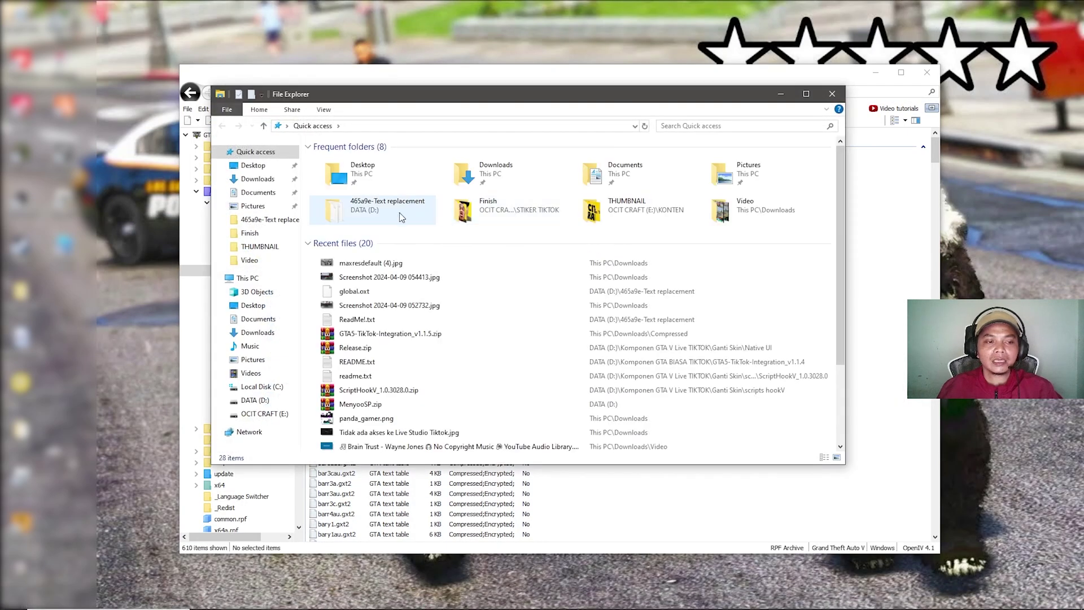
click(255, 399)
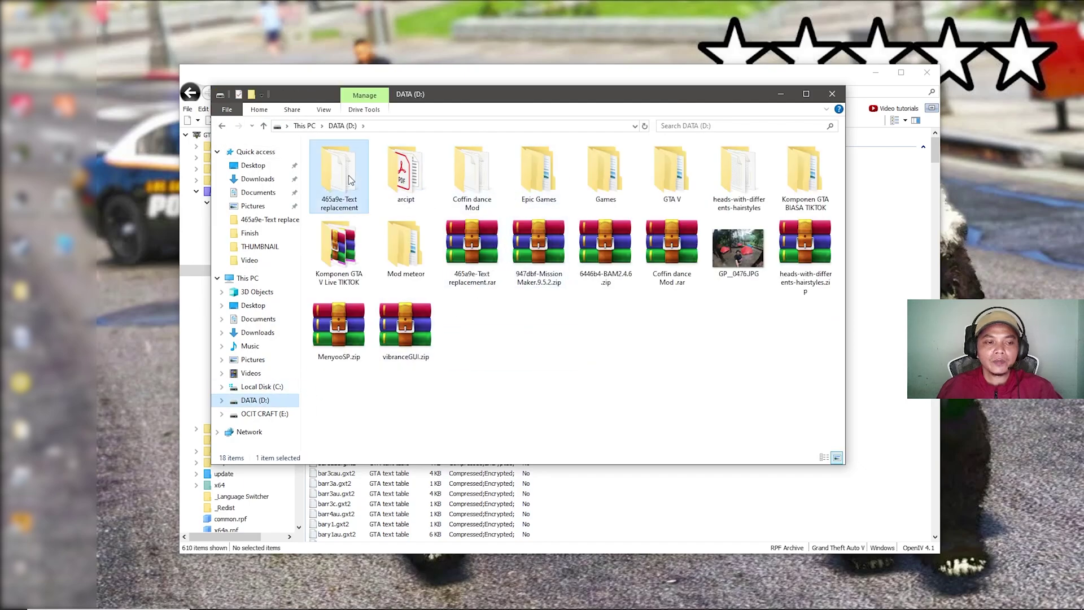
double_click(339, 175)
drag(650, 97, 750, 126)
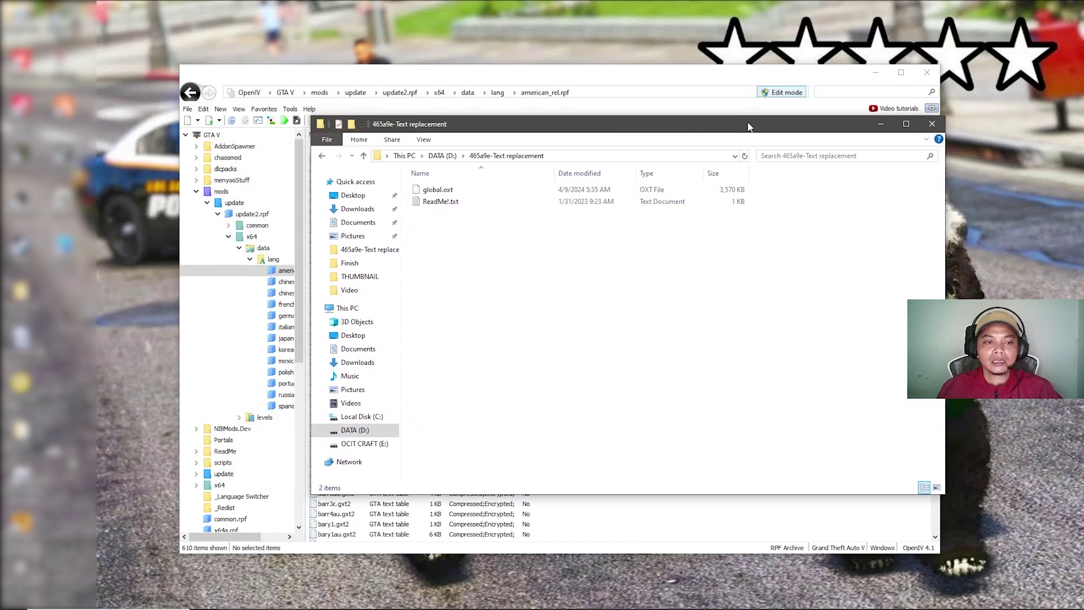
drag(311, 116, 237, 73)
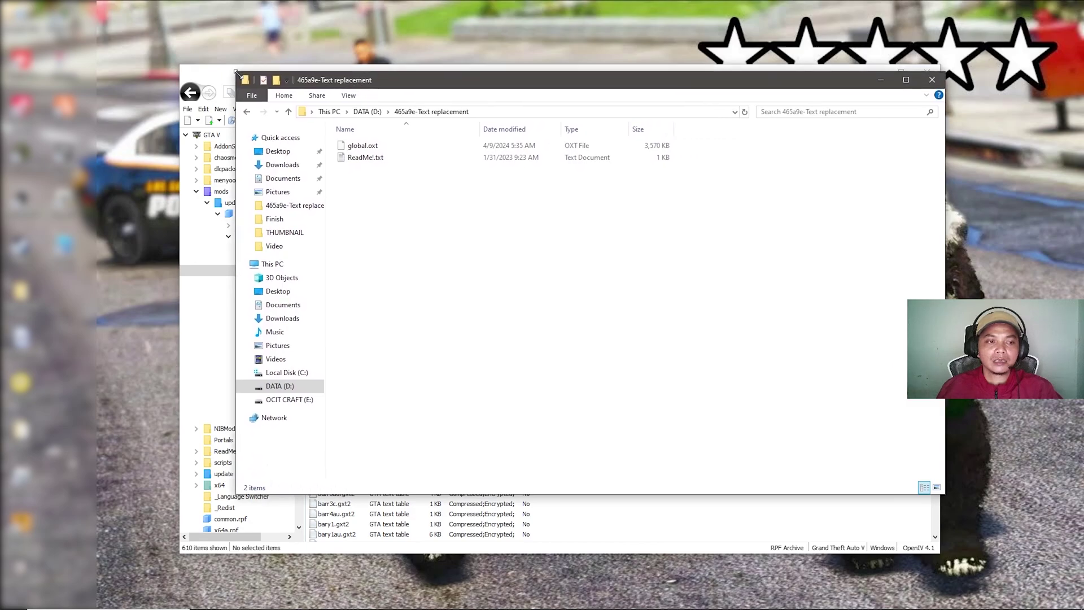
drag(379, 76, 469, 129)
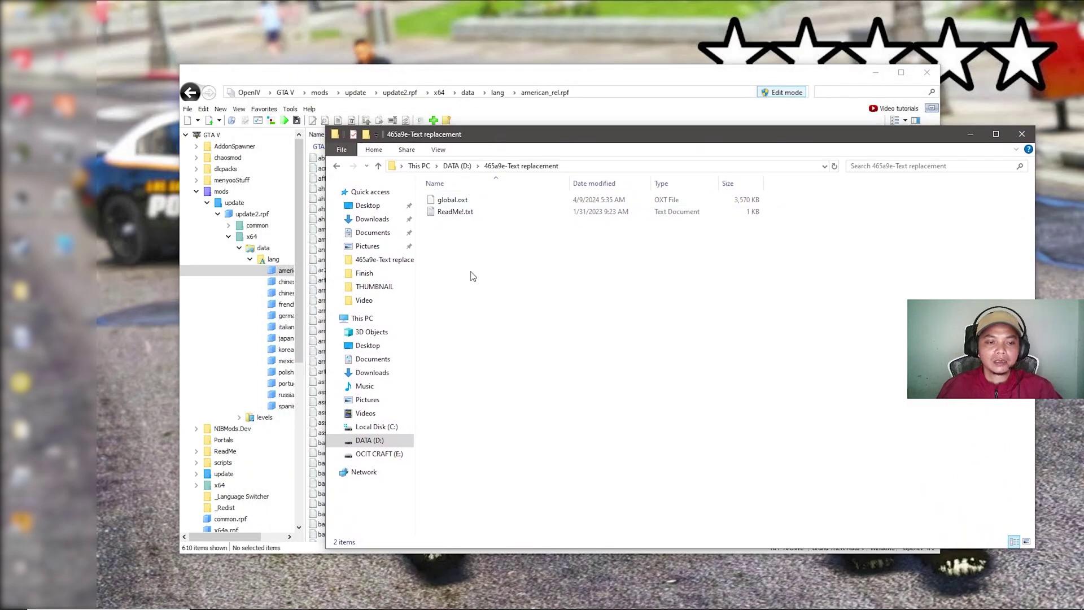
drag(535, 139, 524, 140)
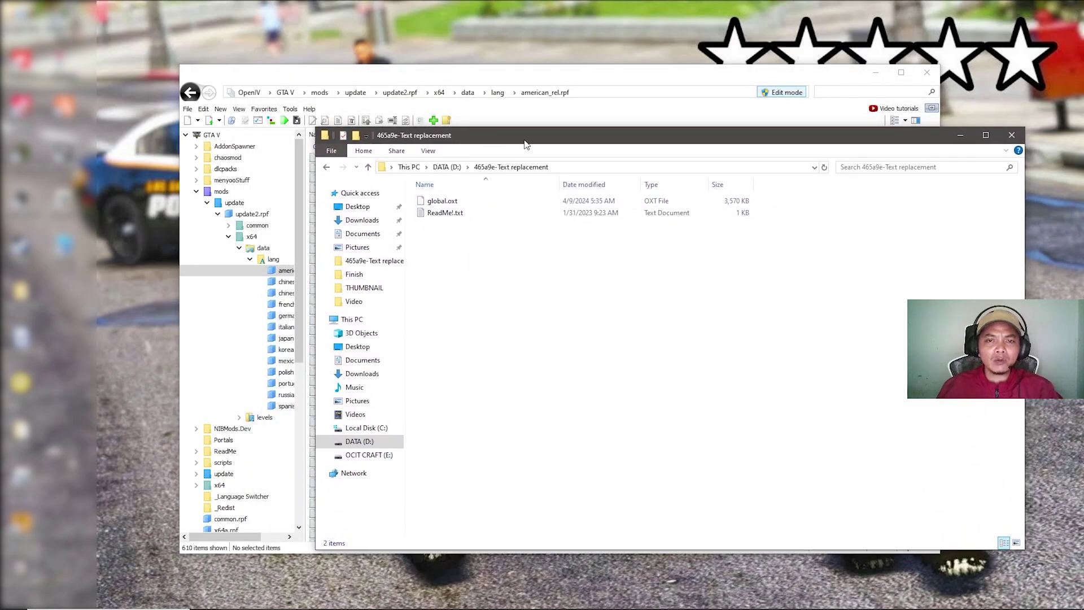
click(446, 217)
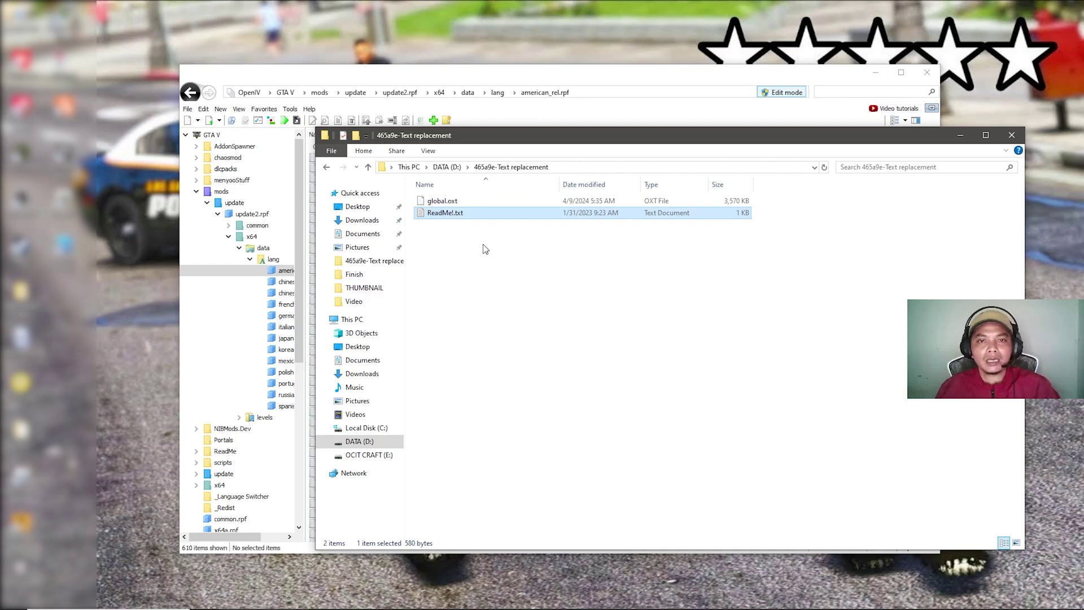
click(464, 278)
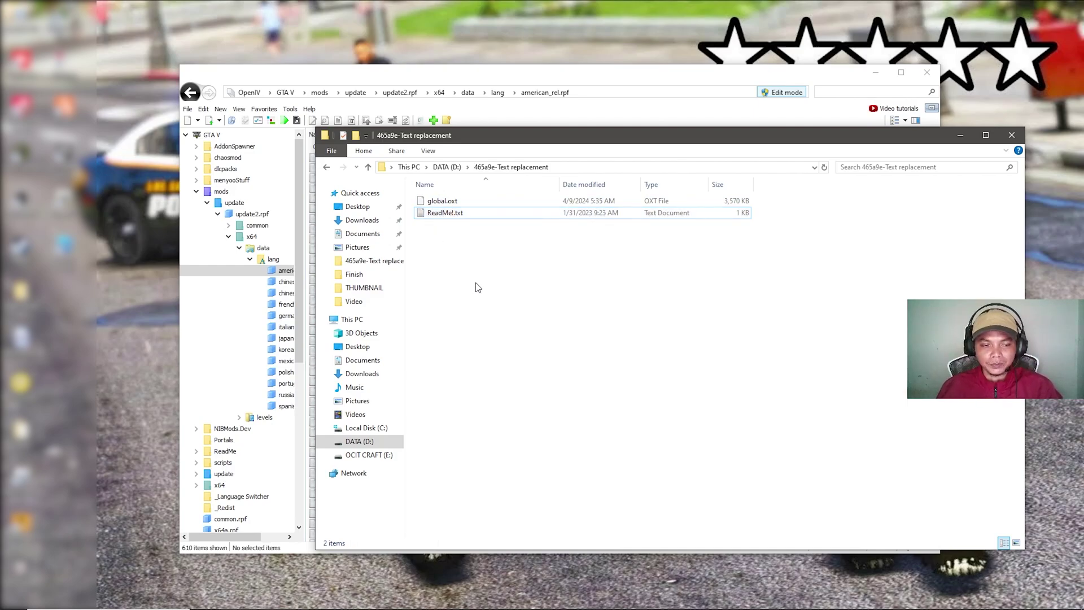
right_click(432, 205)
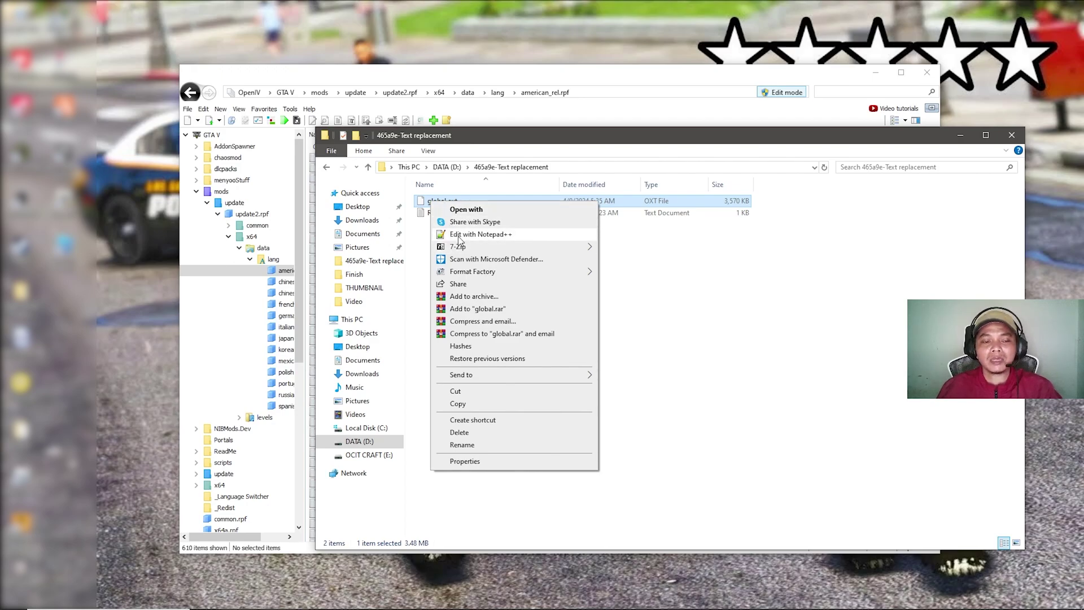
click(691, 270)
right_click(446, 204)
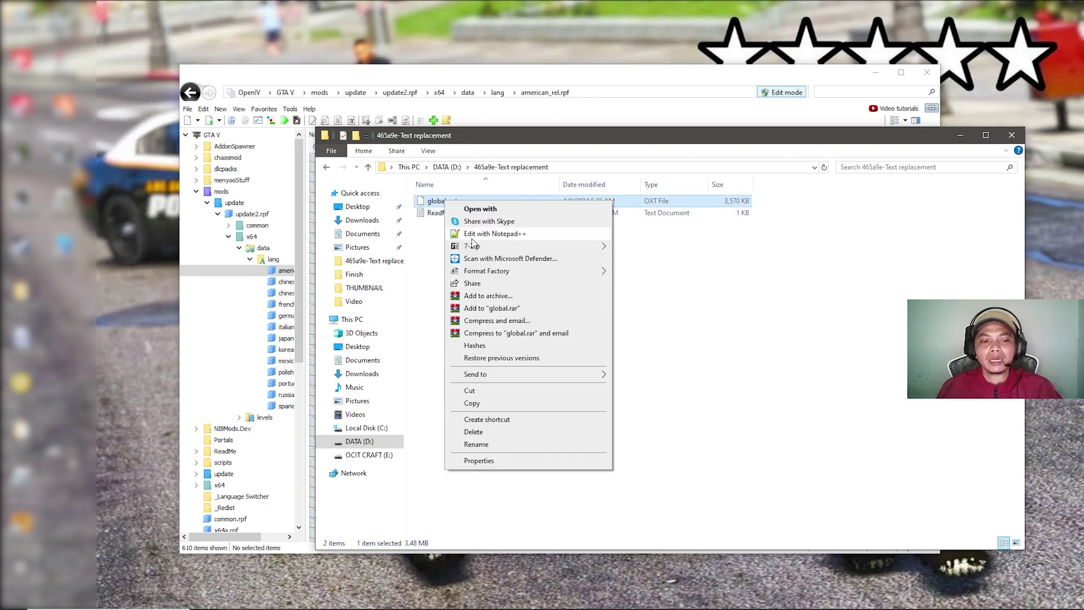
click(741, 256)
click(742, 253)
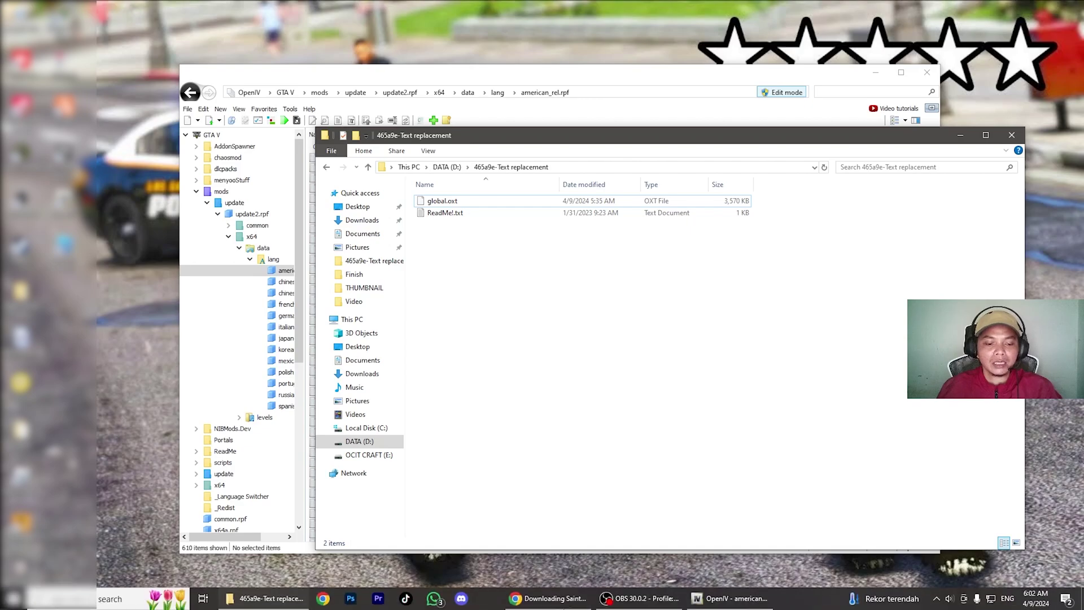
Switch to Chrome, download the Notepad++ v8.6.5 x64 installer from its download page, launch it, and minimize the browser
click(551, 599)
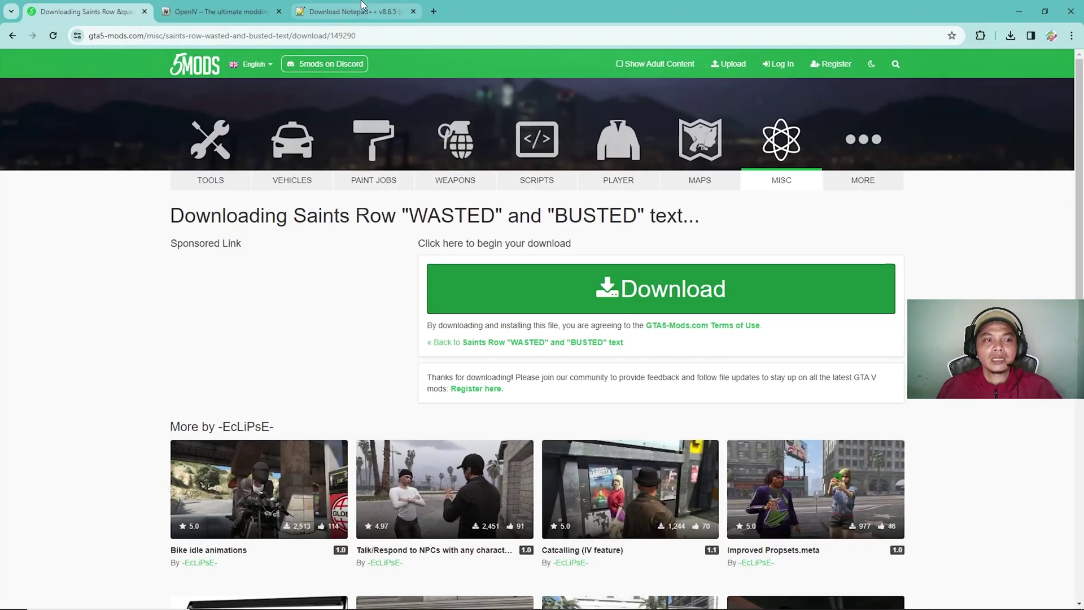
click(362, 7)
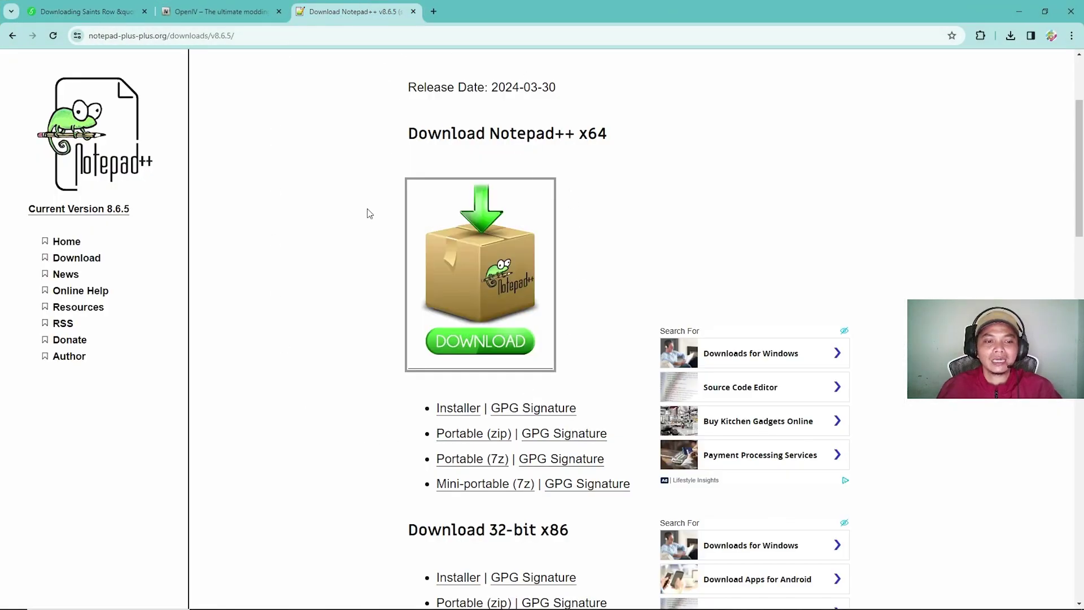
scroll(361, 184, up, 1)
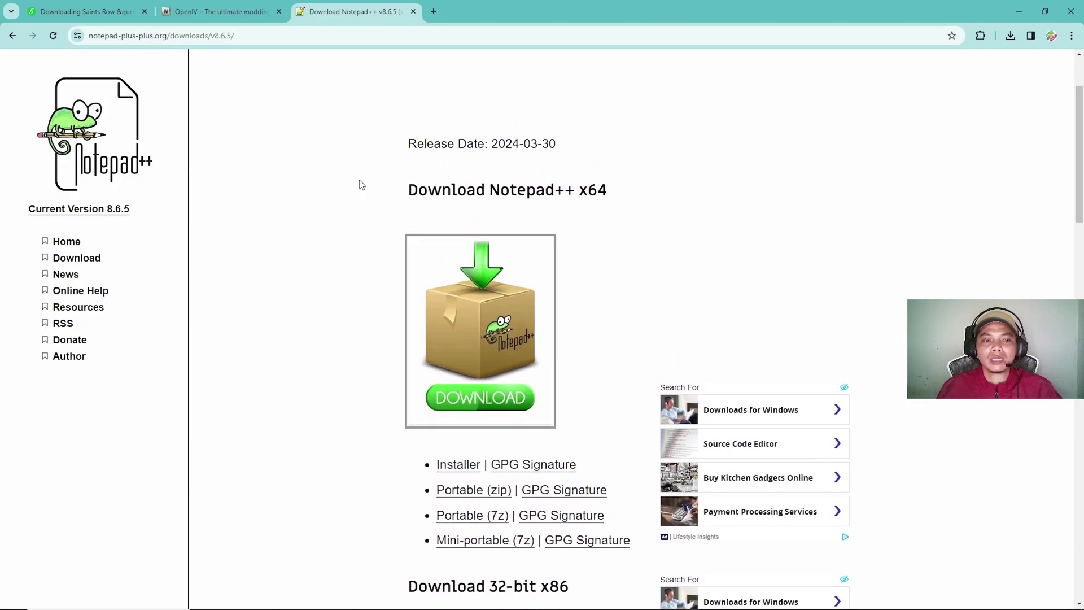
click(464, 401)
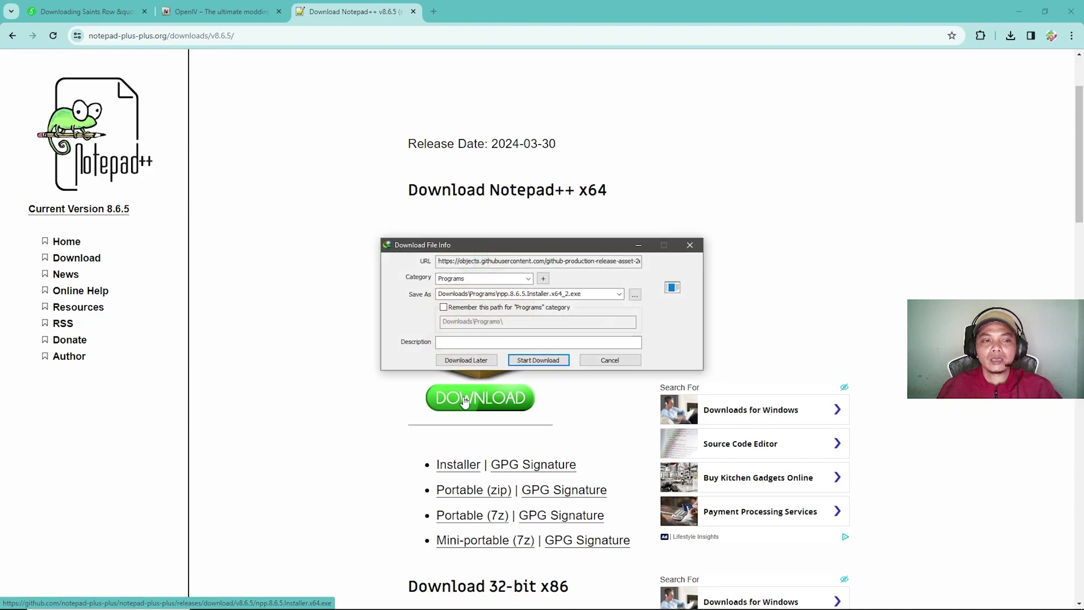
click(543, 362)
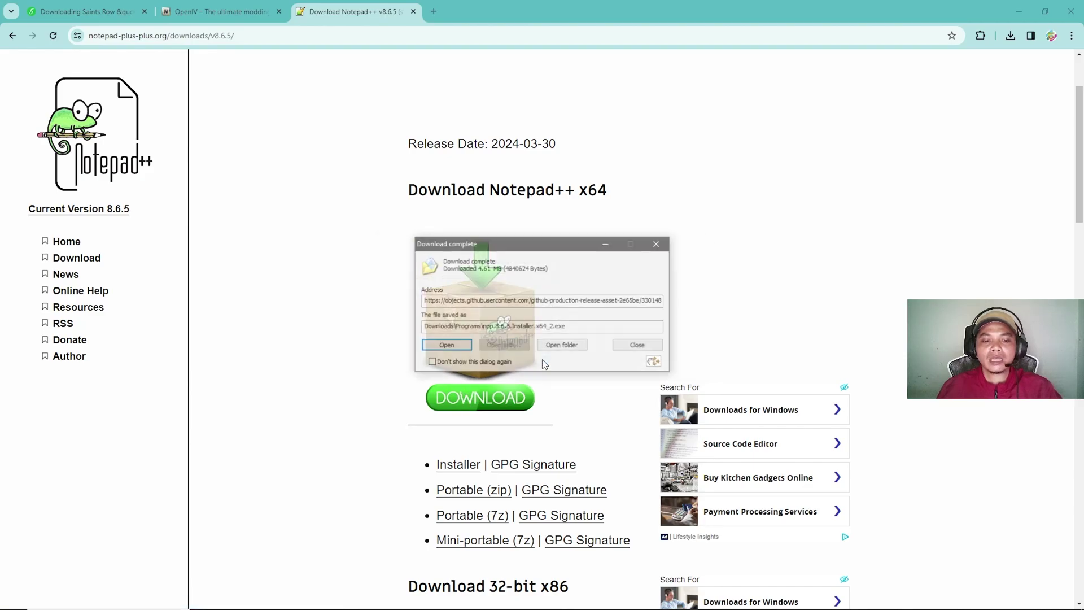
click(446, 345)
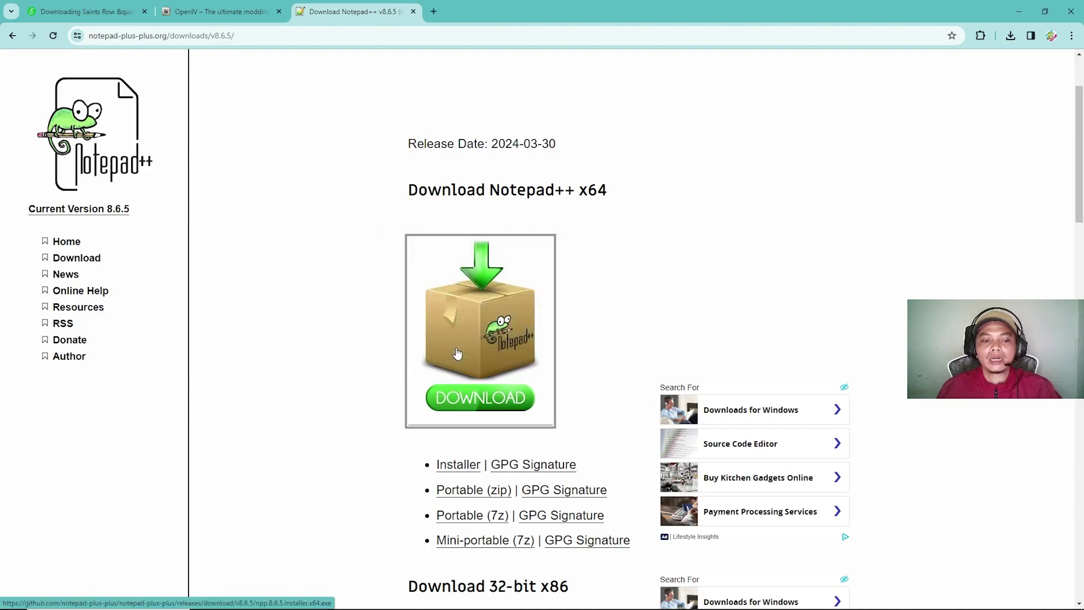
click(481, 378)
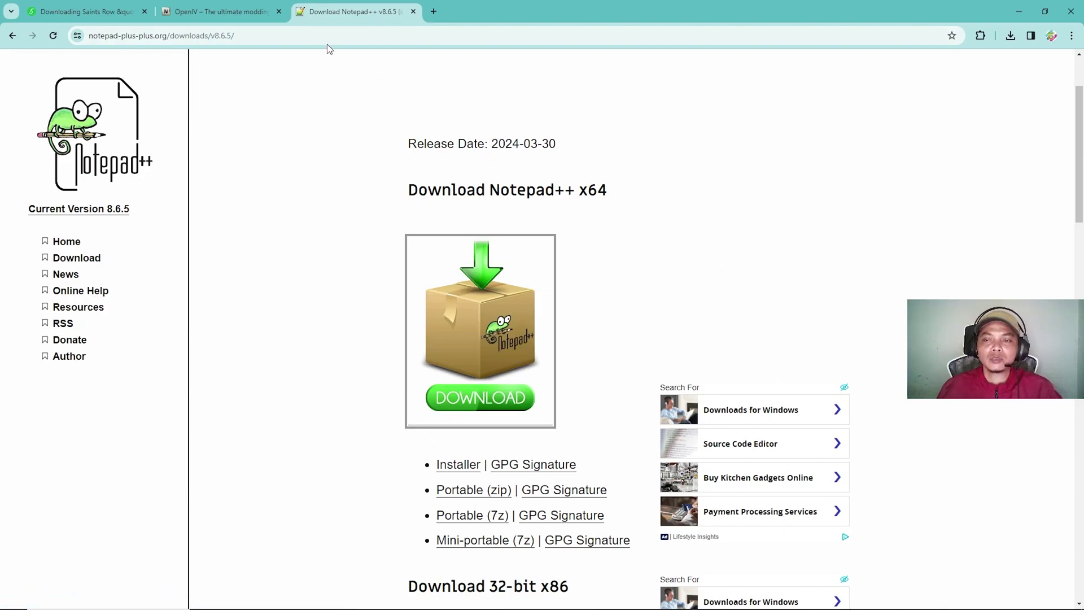
click(1026, 12)
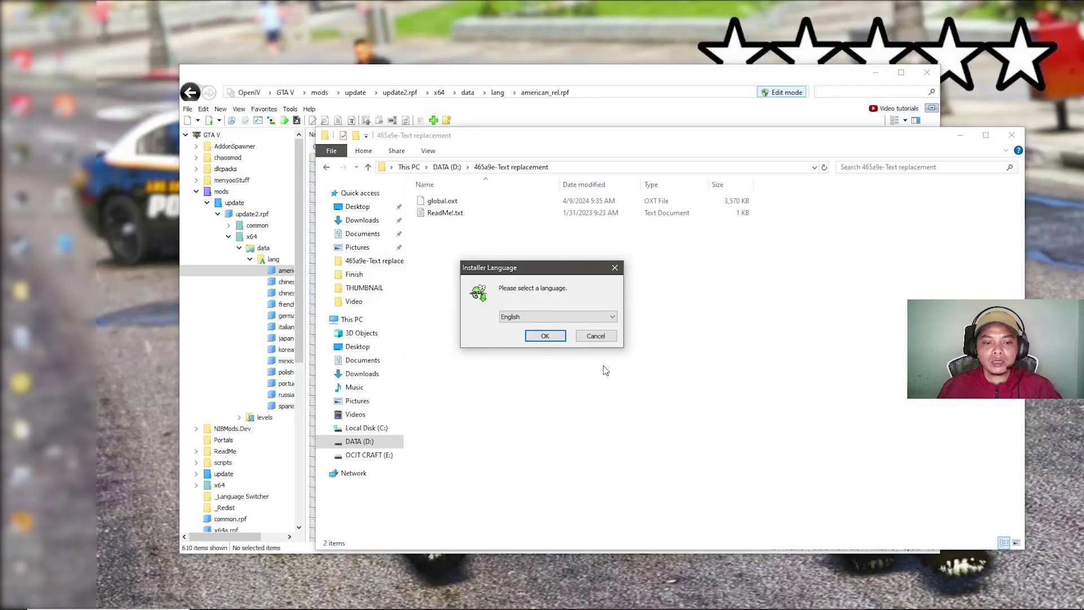
Install Notepad++ v8.6.5 in English to C:\Program Files\Notepad++ without a desktop shortcut, and finish setup without running the program
click(593, 317)
click(592, 318)
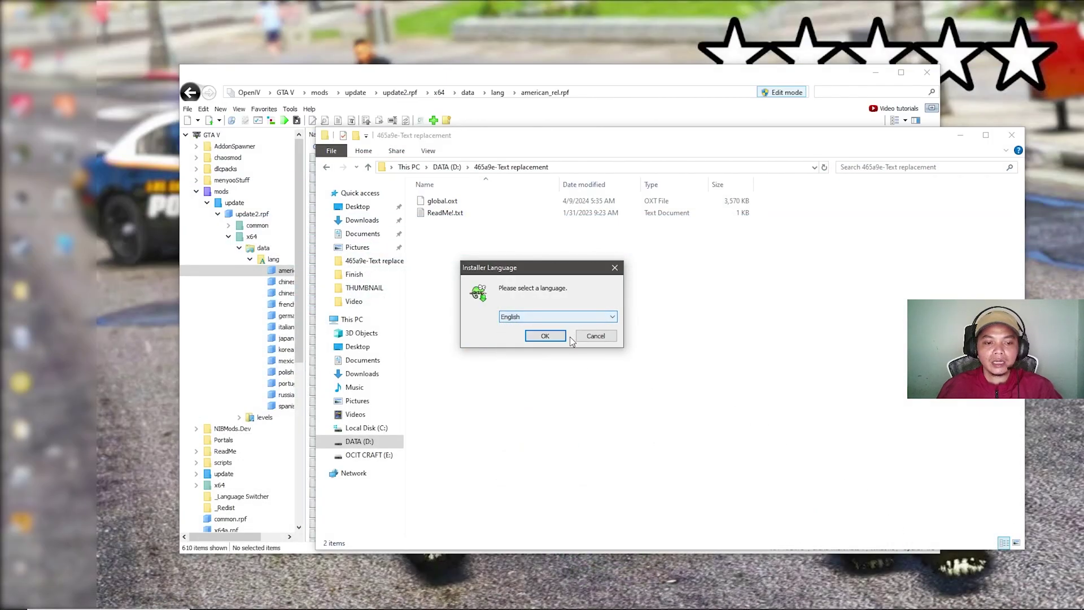
click(546, 338)
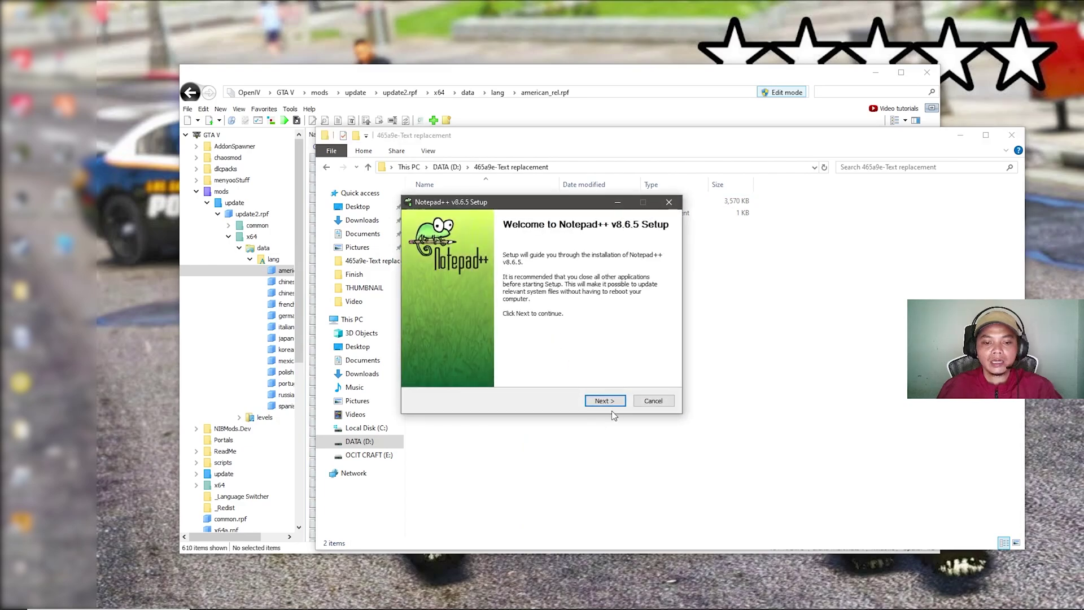
click(611, 404)
click(603, 403)
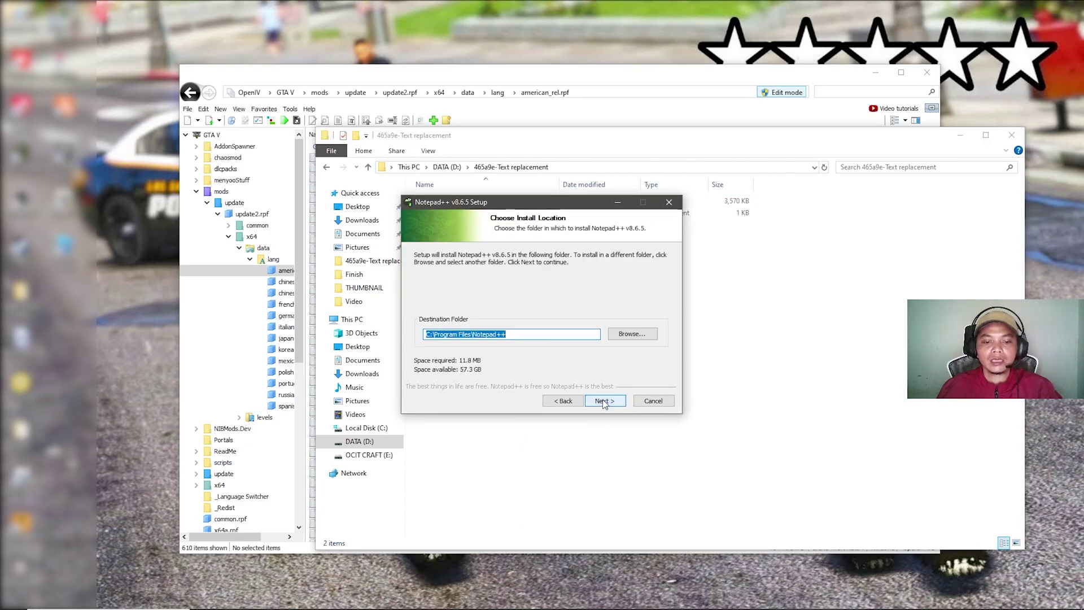
click(604, 402)
click(603, 401)
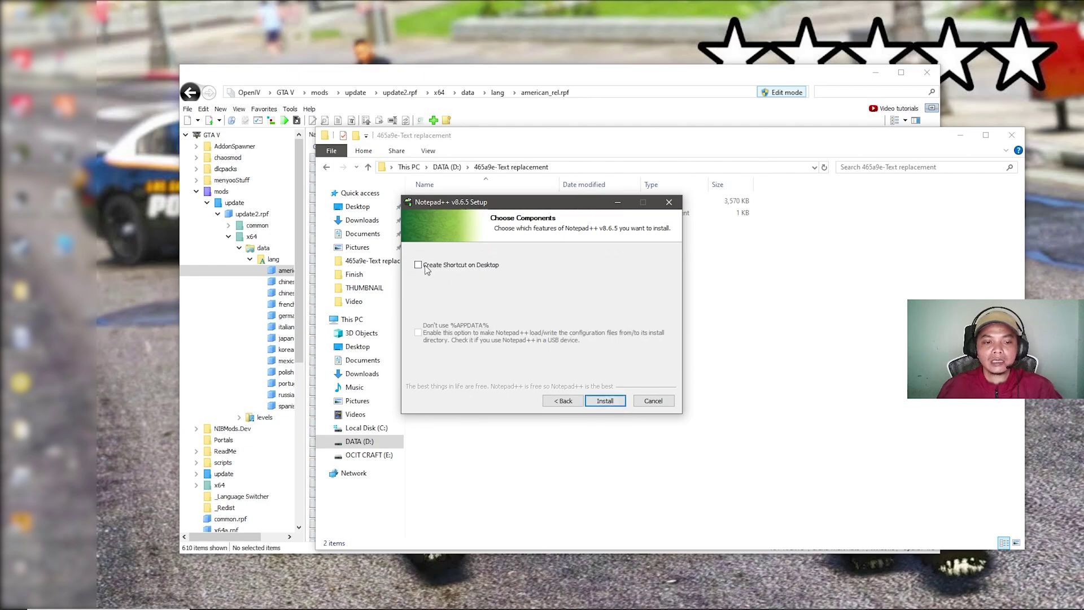
click(605, 400)
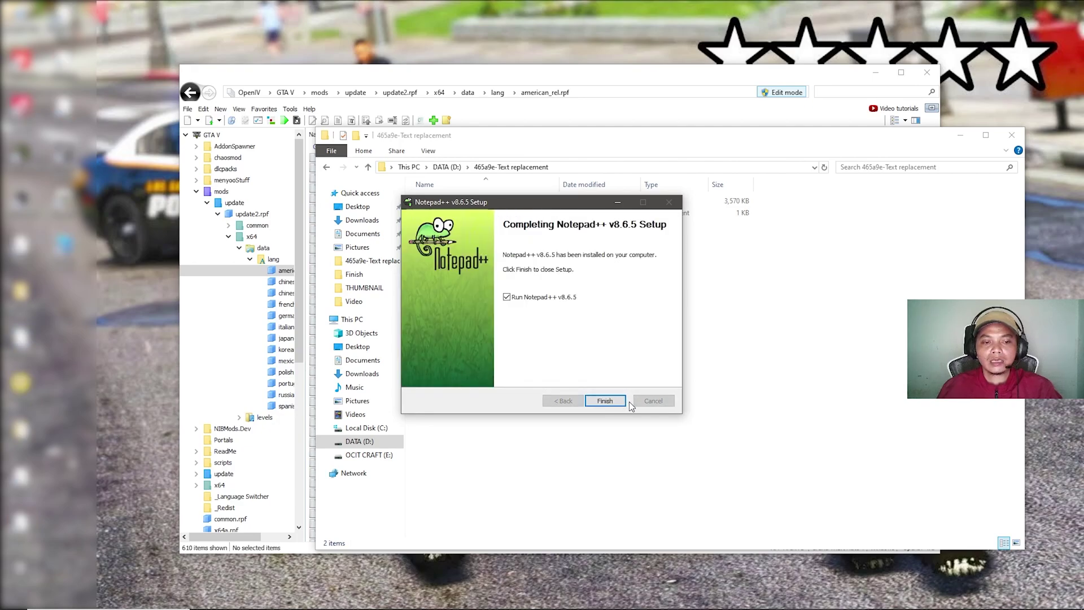
click(507, 296)
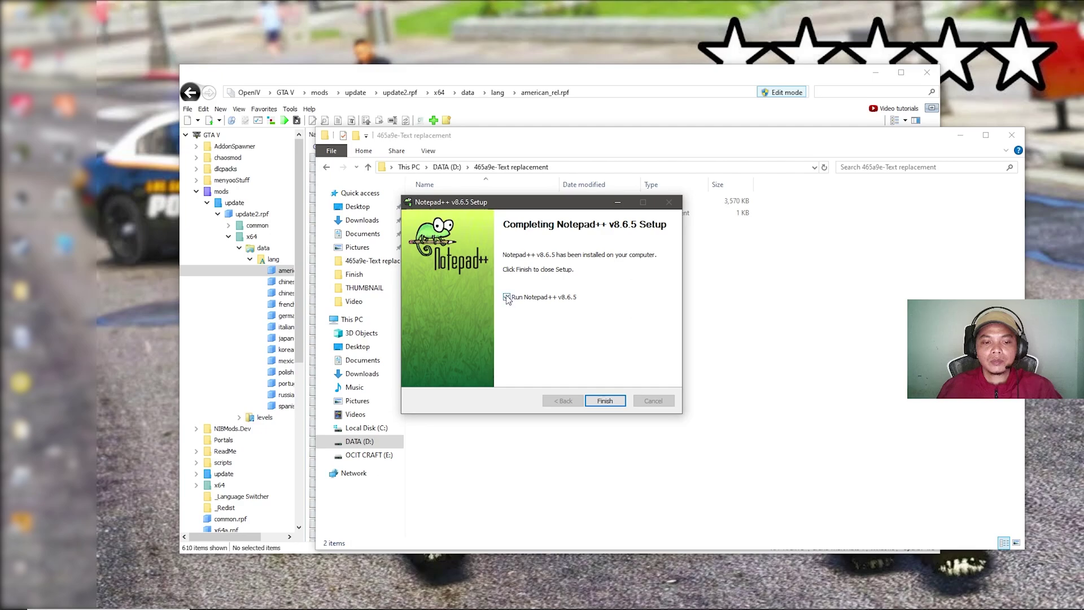
click(605, 400)
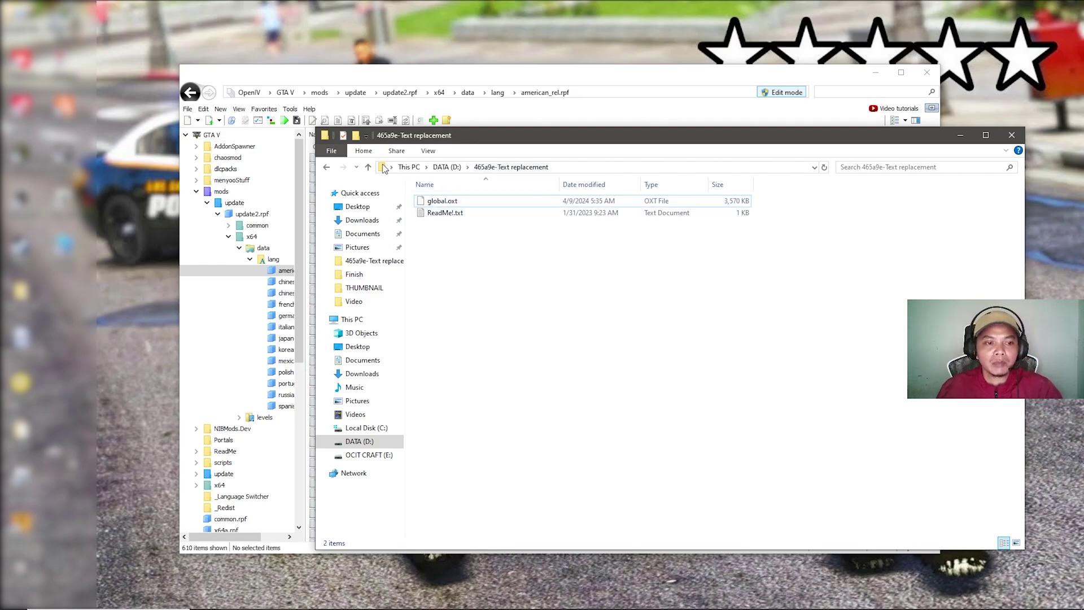
Enlarge the 465a9e-Text replacement folder window and open global.oxt for editing in Notepad++
drag(315, 126, 271, 93)
drag(431, 107, 478, 130)
click(436, 193)
right_click(436, 195)
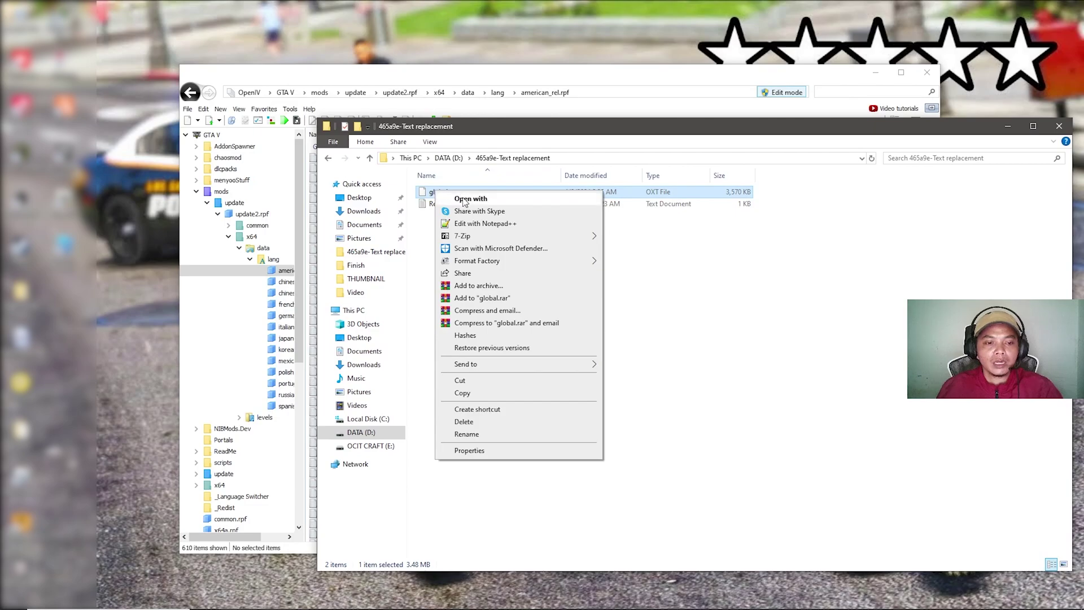
click(463, 224)
click(602, 250)
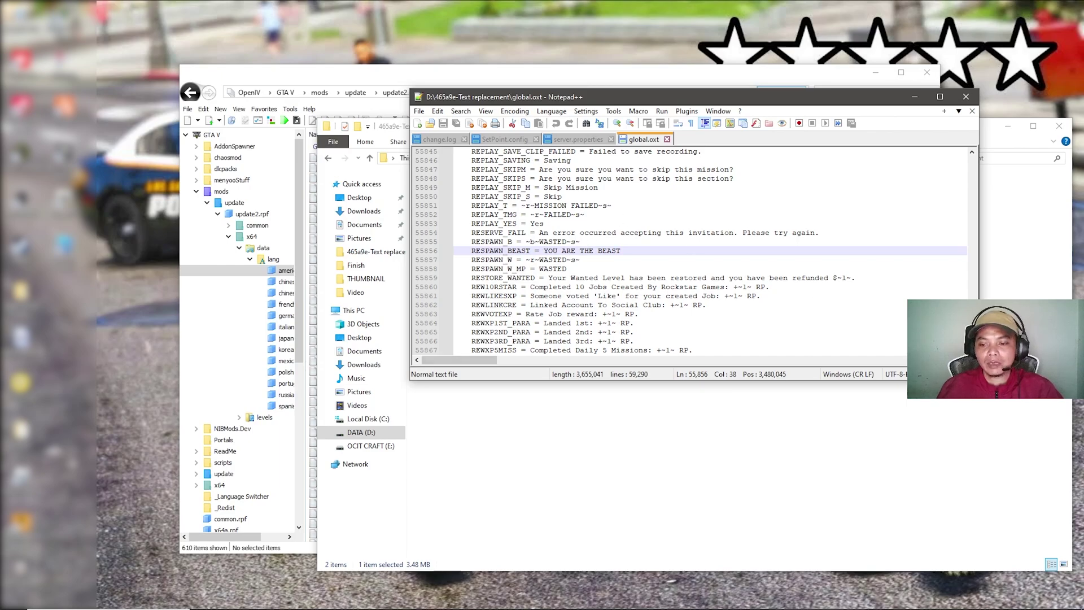
Enlarge and reposition the Notepad++ window over OpenIV and go to the beginning of global.oxt
drag(979, 380, 1068, 525)
drag(409, 86, 315, 65)
drag(516, 69, 531, 115)
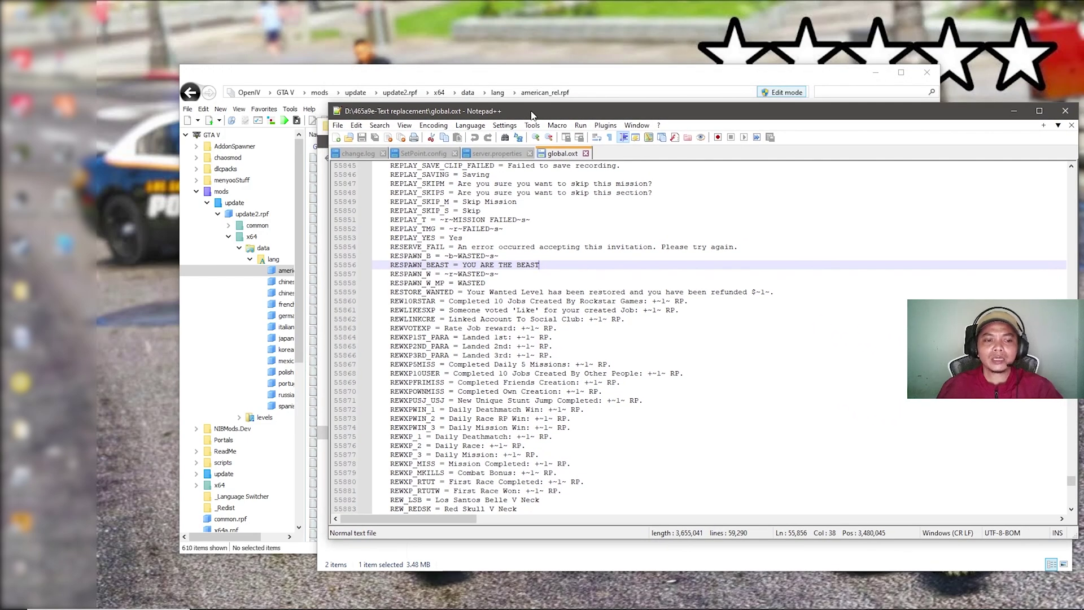
scroll(863, 296, up, 6)
drag(1071, 480, 1071, 173)
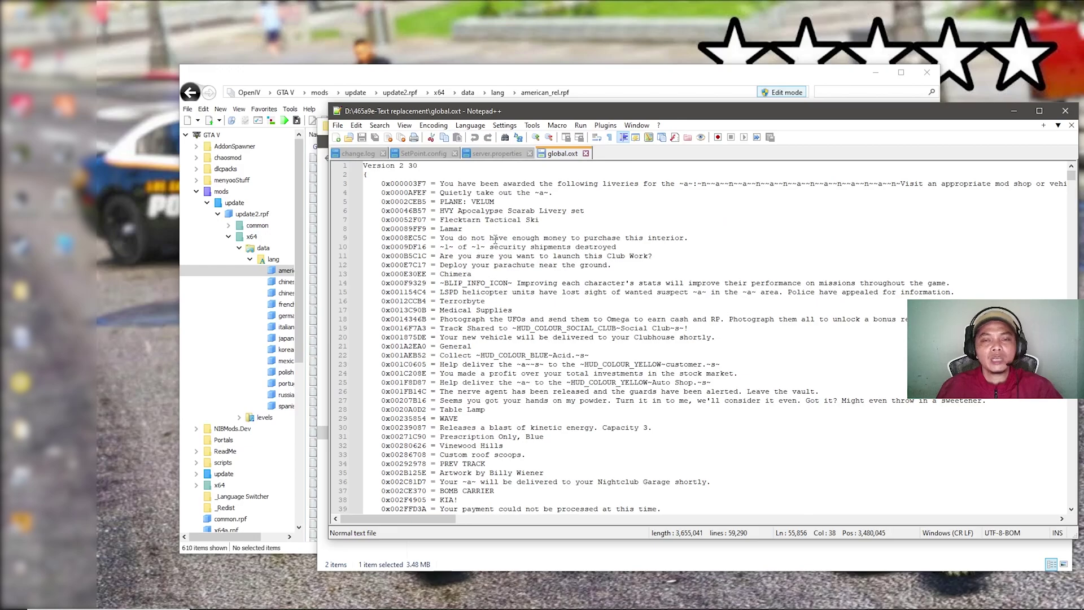
drag(652, 115, 627, 113)
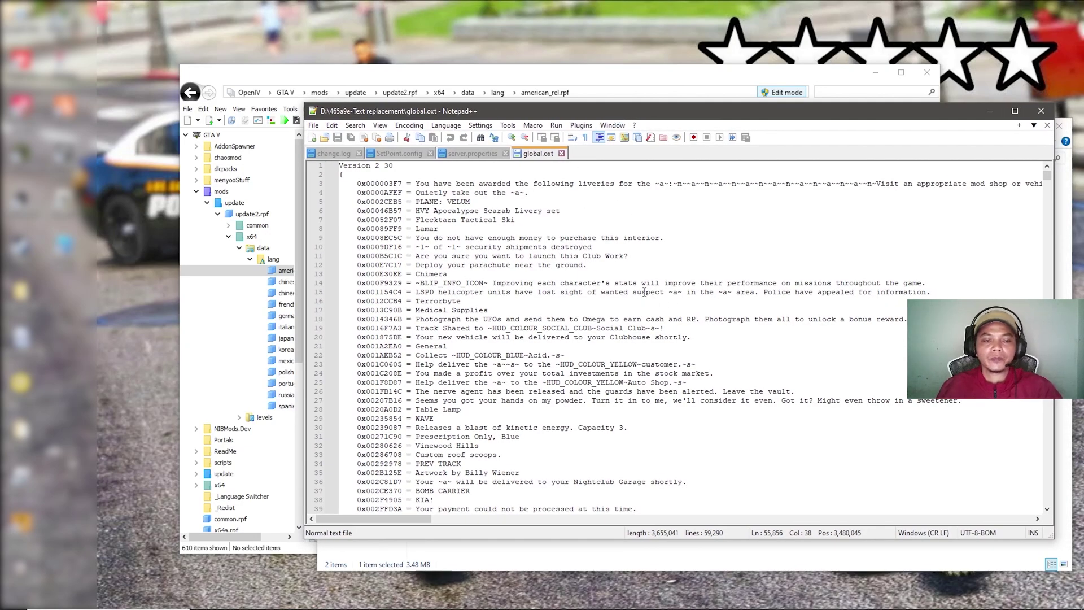
drag(604, 108, 602, 94)
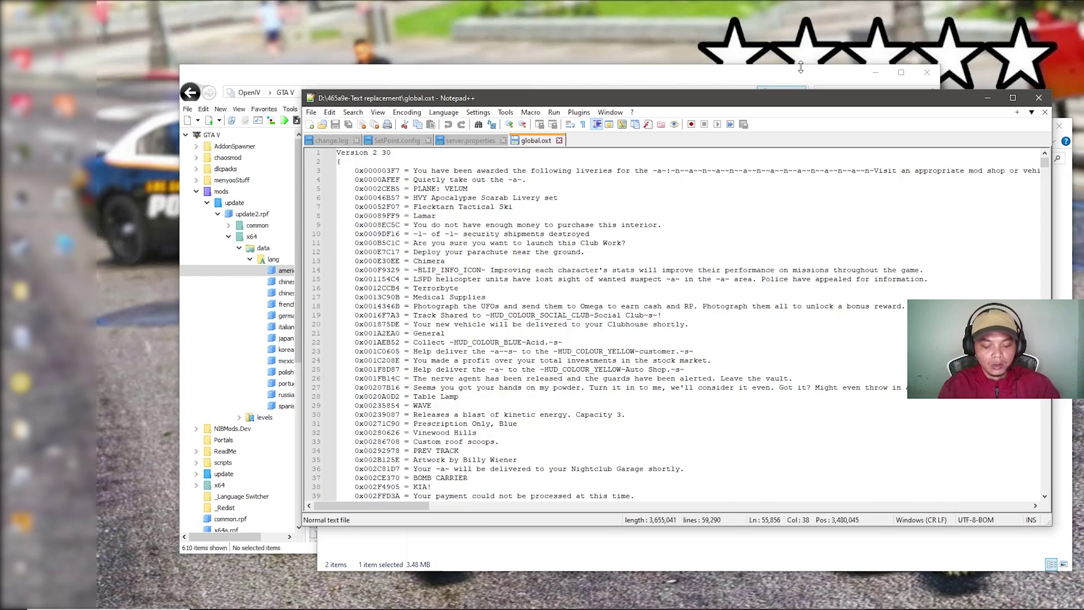
Search global.oxt for "RESPAWN", with the Find dialog and the editor window placed side by side
key(ctrl+f)
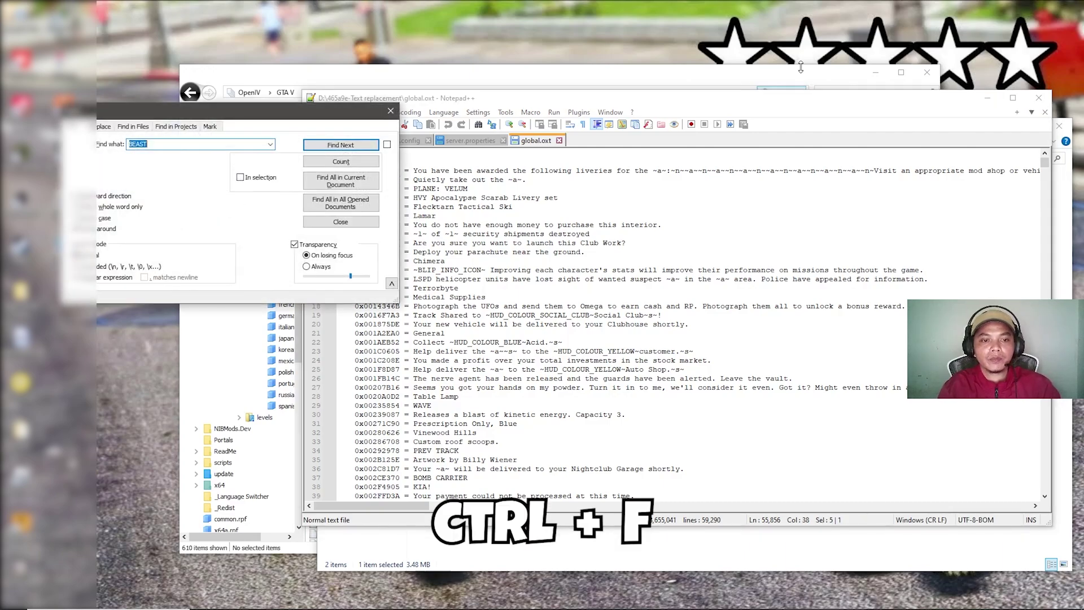
drag(282, 115, 638, 171)
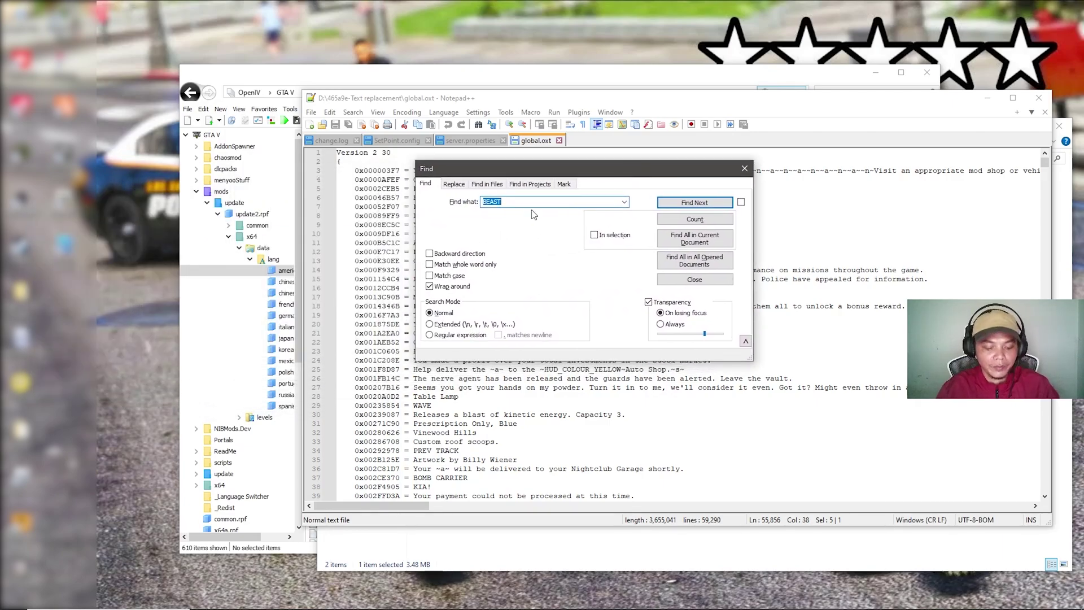
text(RESPAWN)
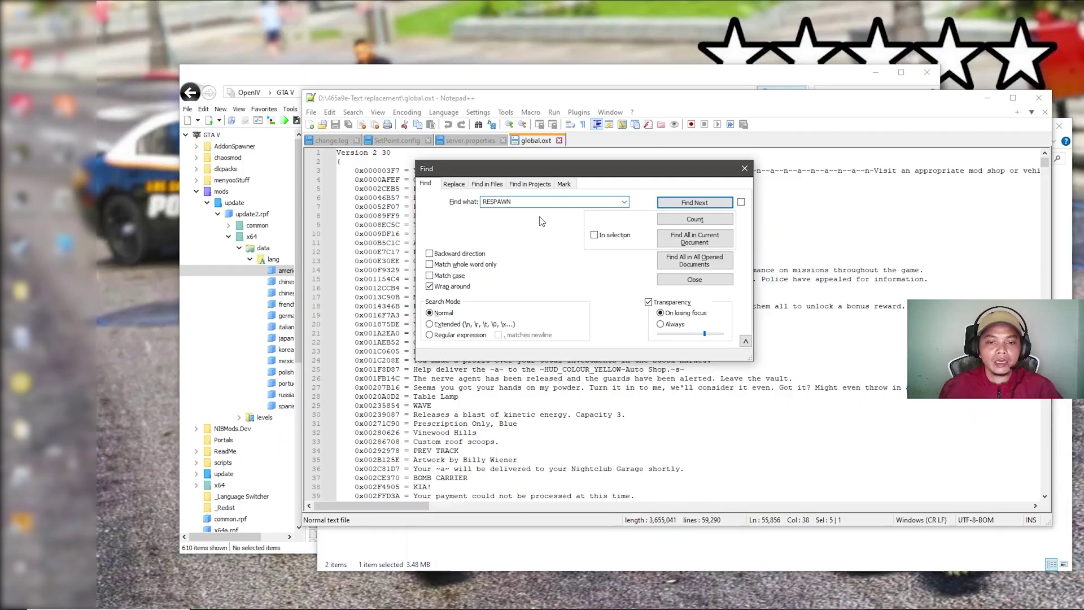
drag(661, 169, 333, 170)
drag(402, 100, 507, 97)
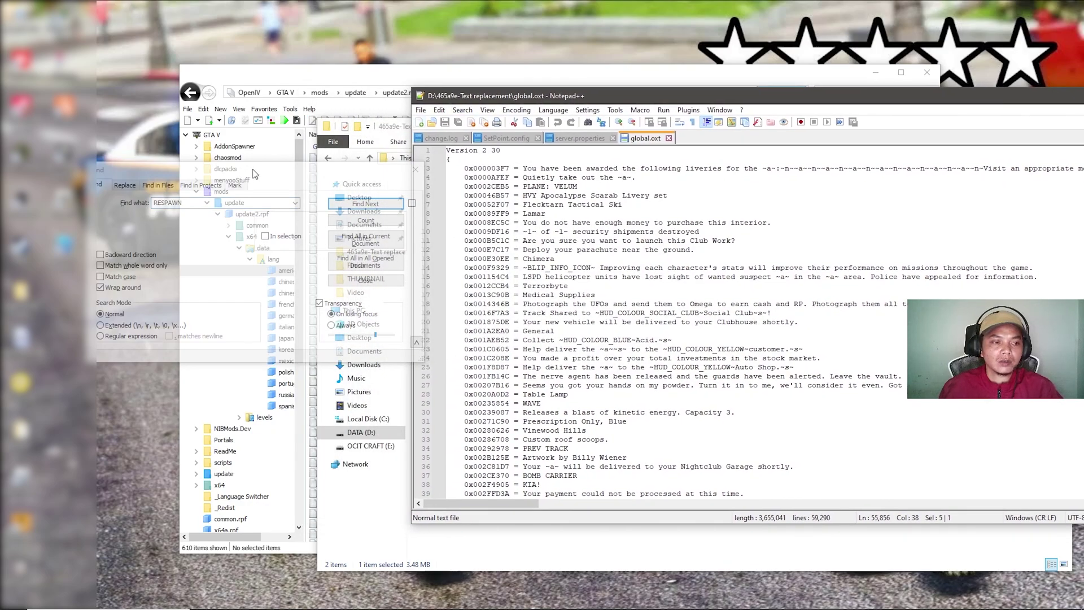
click(253, 172)
drag(287, 178, 304, 173)
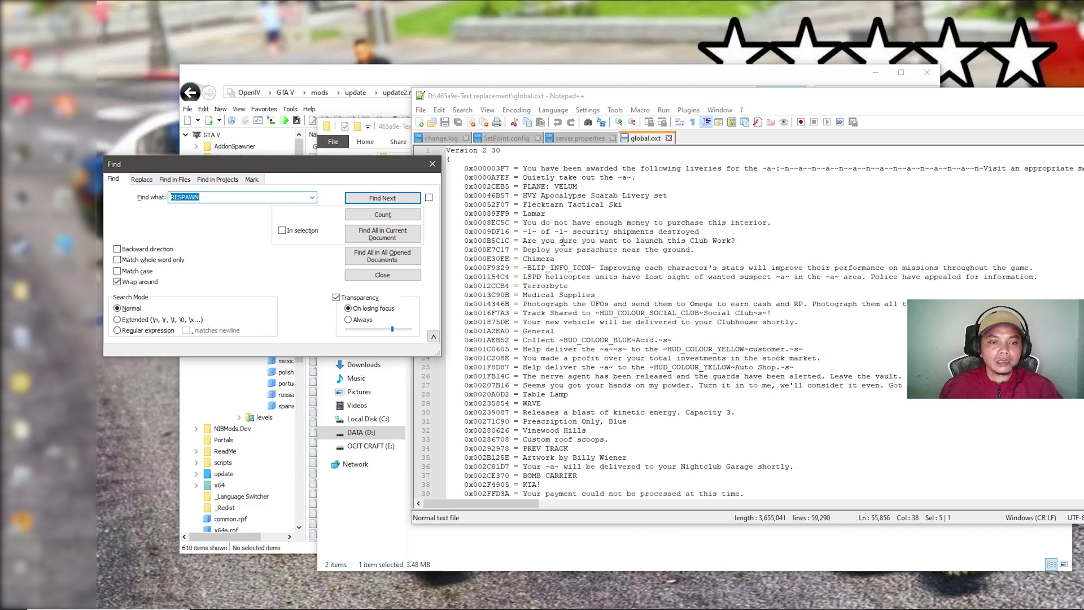
click(373, 201)
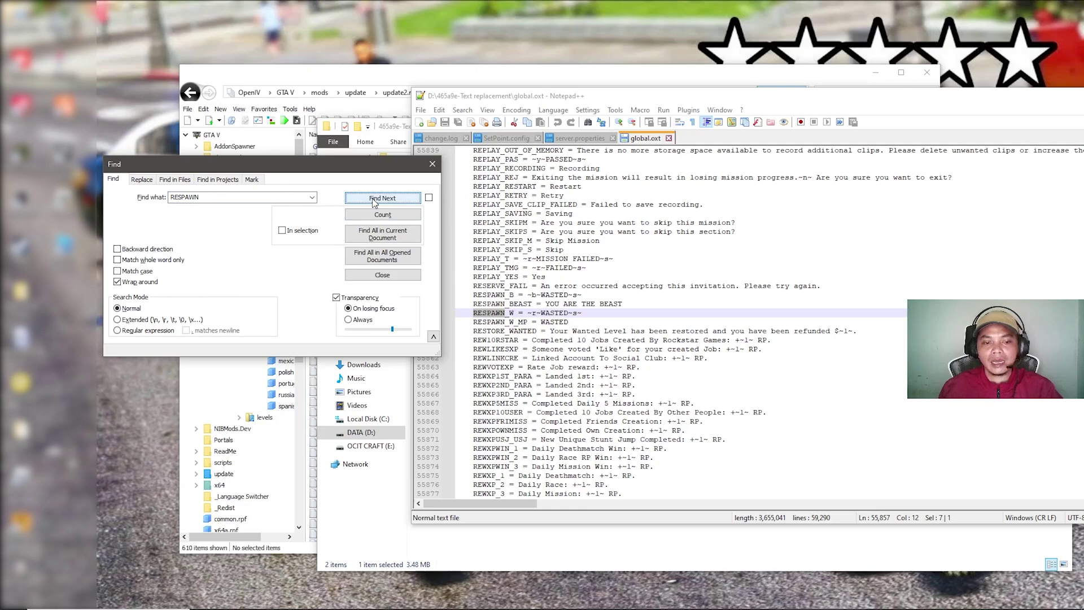
Repeat the "RESPAWN" search from the earlier REPLAY_T line and place the cursor in the RESPAWN_B entry
click(601, 99)
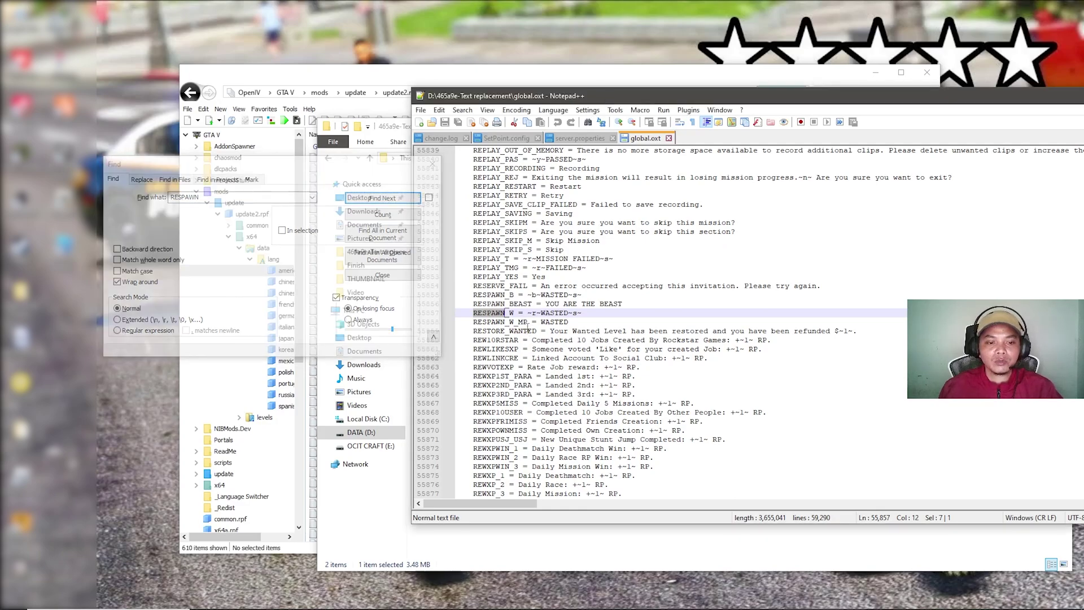
scroll(525, 314, up, 2)
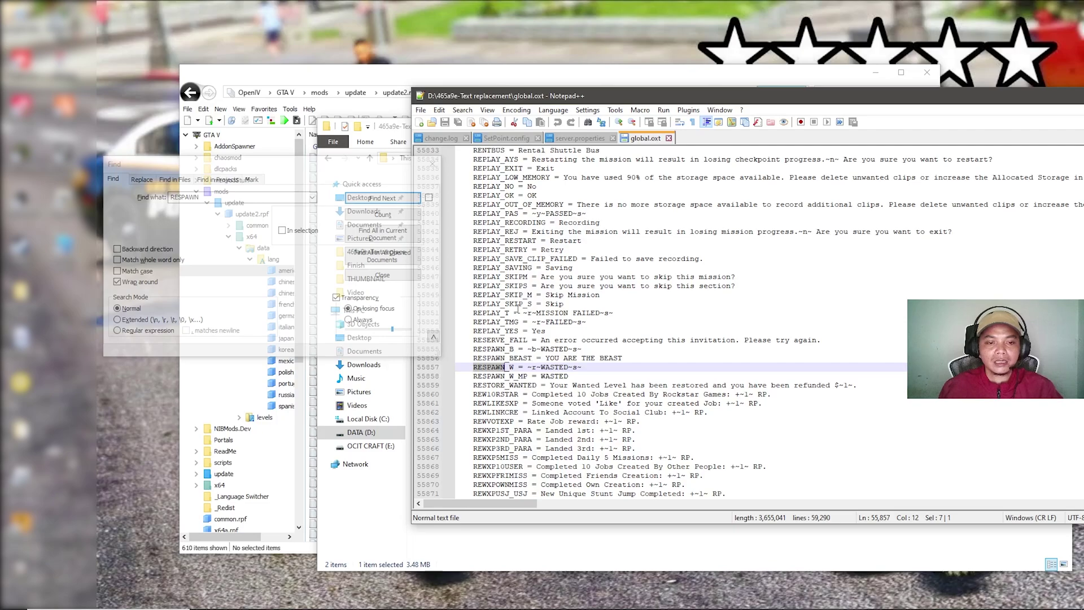
click(496, 314)
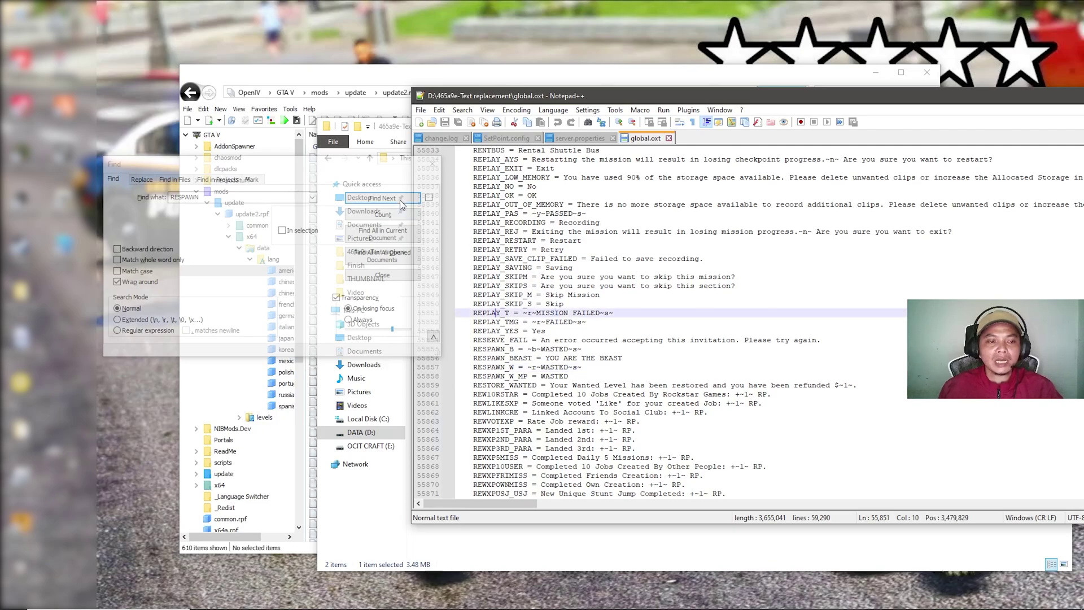
key(ctrl+f)
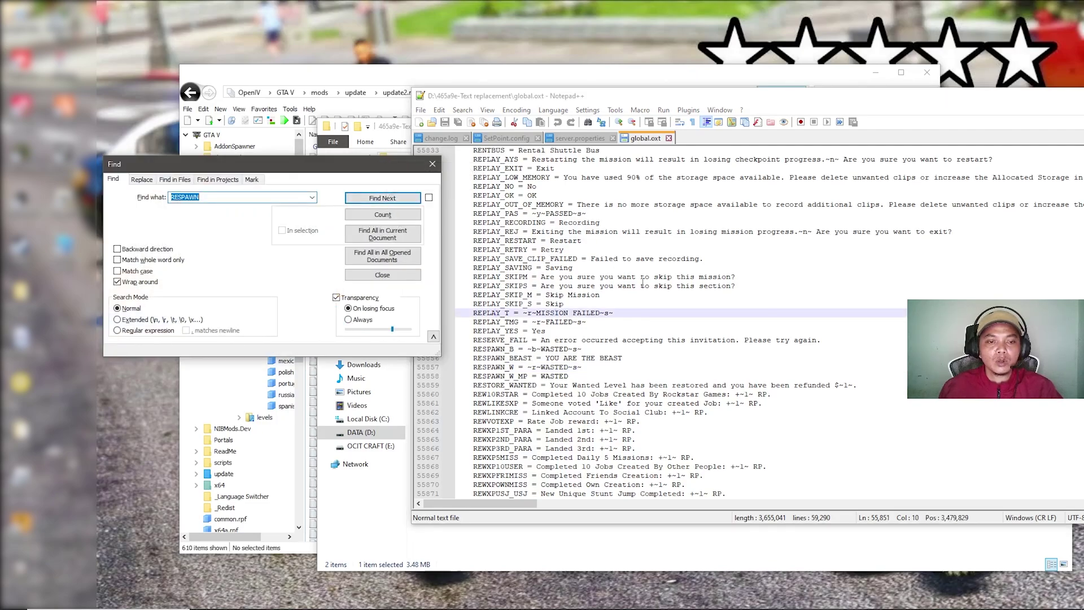
scroll(642, 281, up, 20)
scroll(642, 228, up, 18)
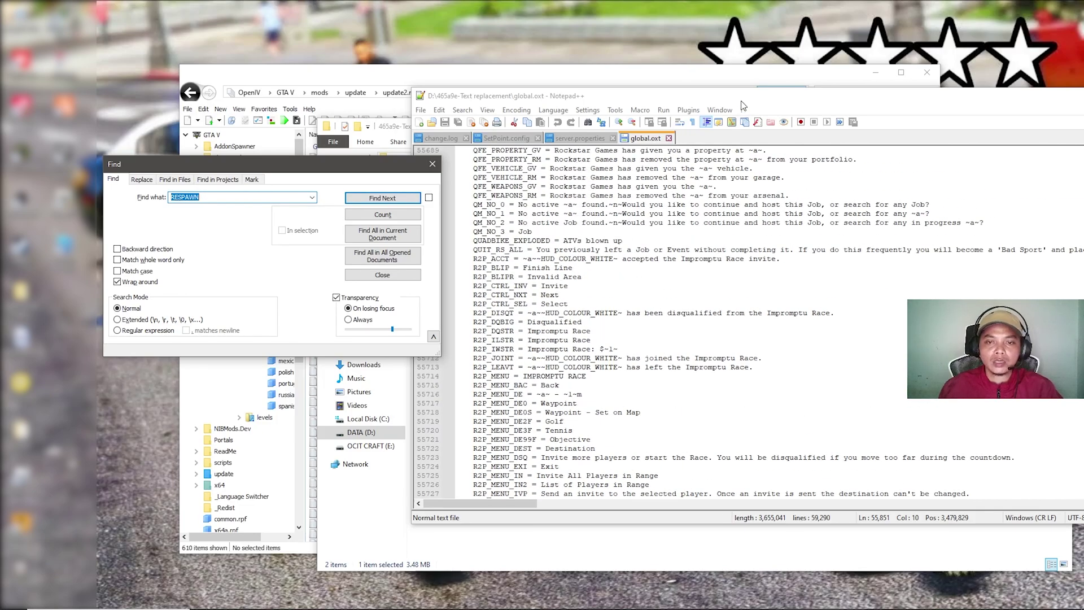
click(380, 198)
click(379, 199)
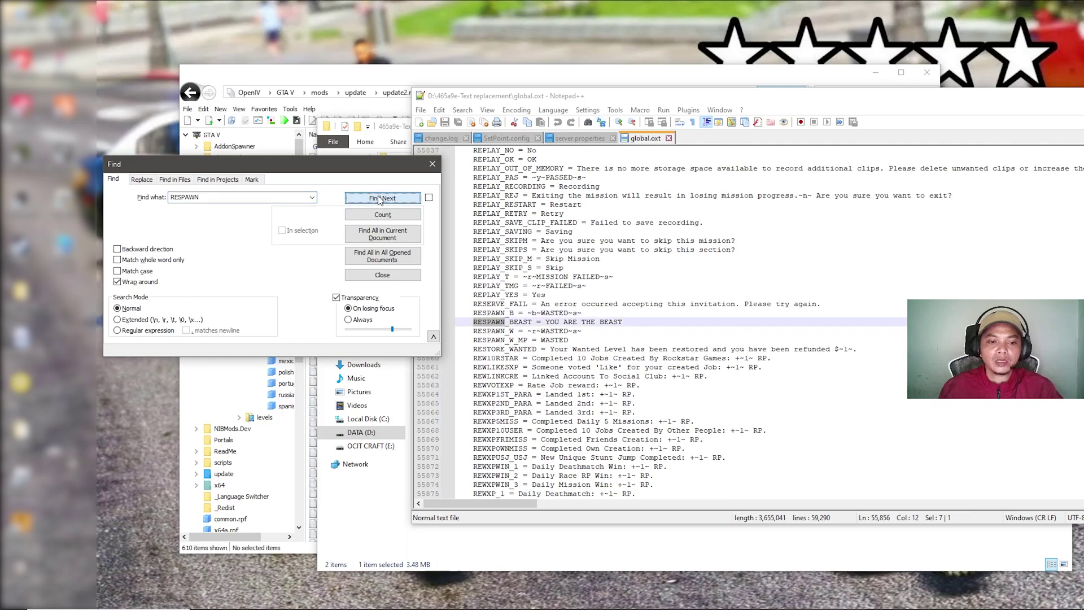
click(500, 313)
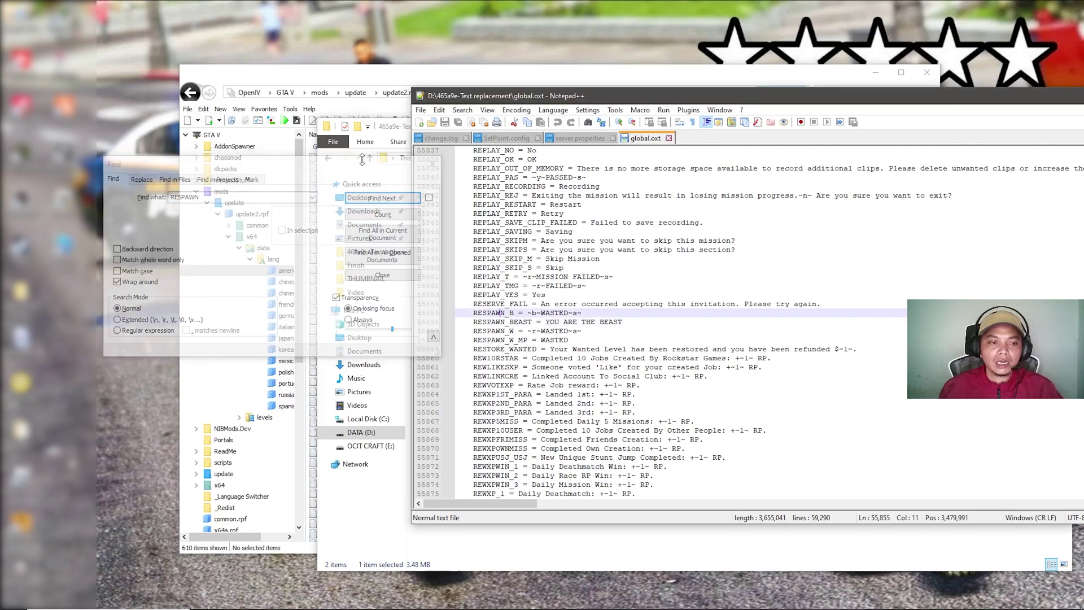
click(363, 163)
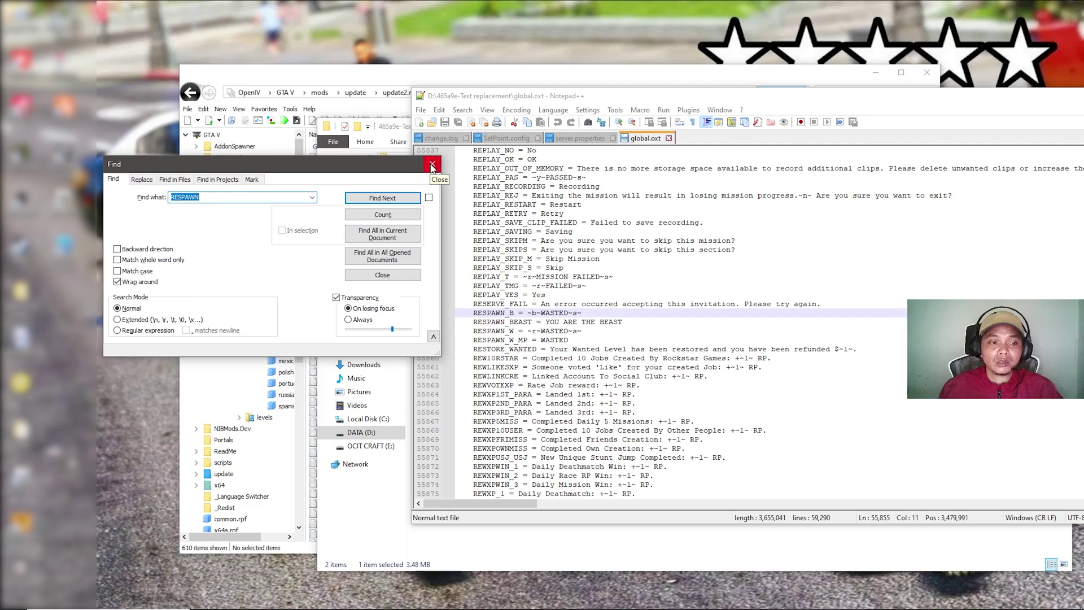
Move the Find dialog off the text and highlight the word WASTED in the RESPAWN_B entry
drag(405, 168, 350, 164)
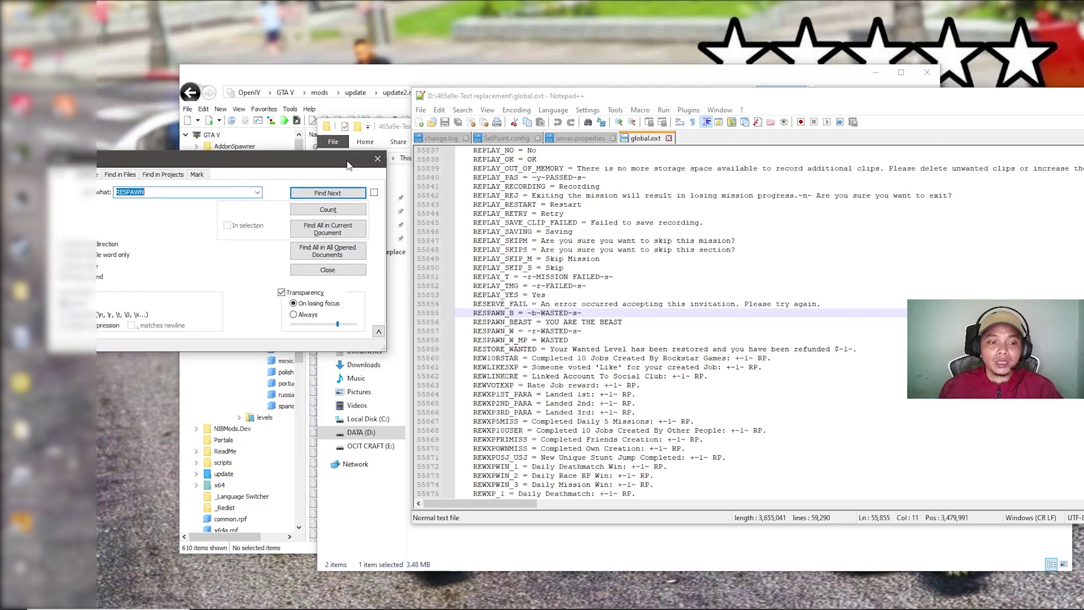
key(Escape)
click(489, 312)
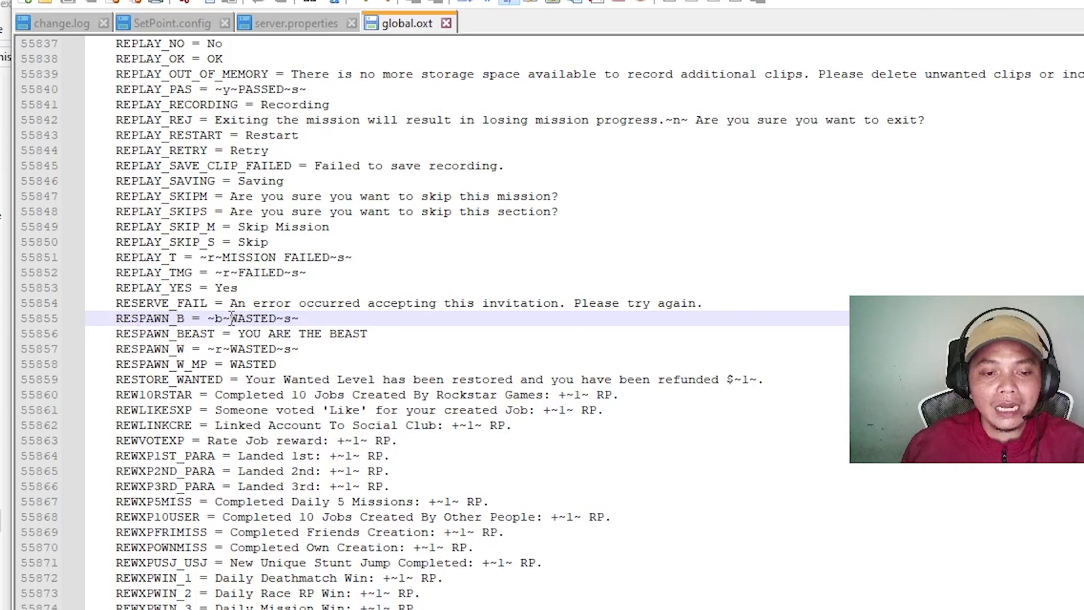
drag(230, 318, 279, 320)
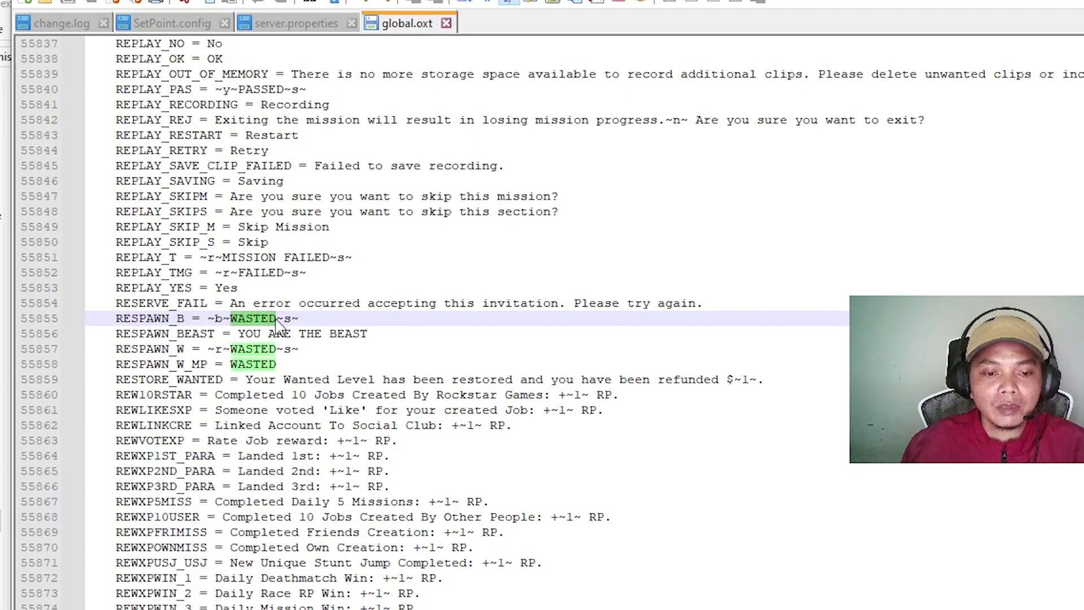
click(276, 319)
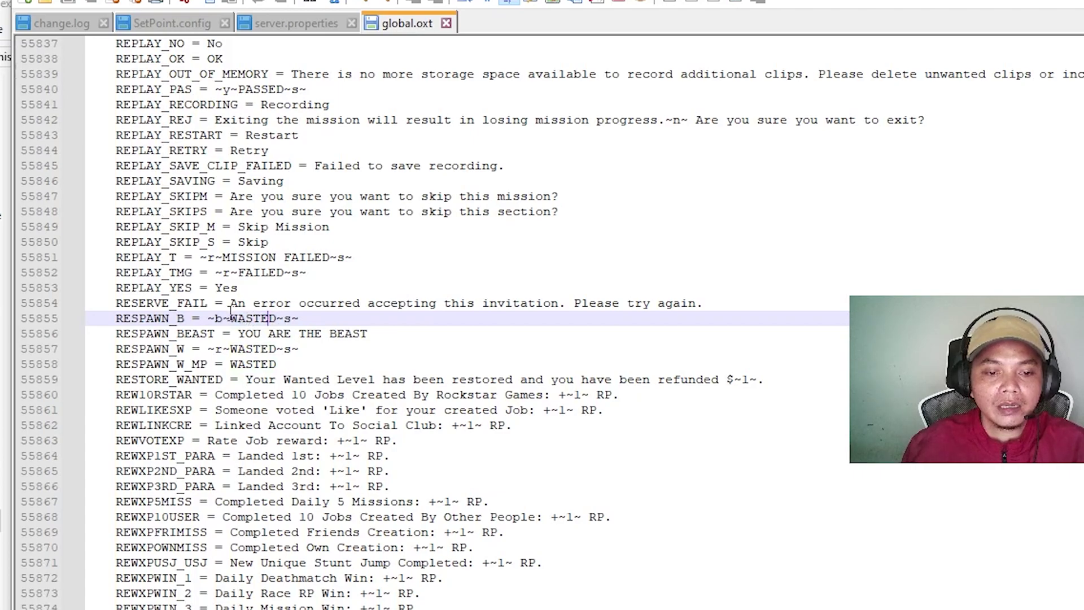
drag(230, 312, 277, 313)
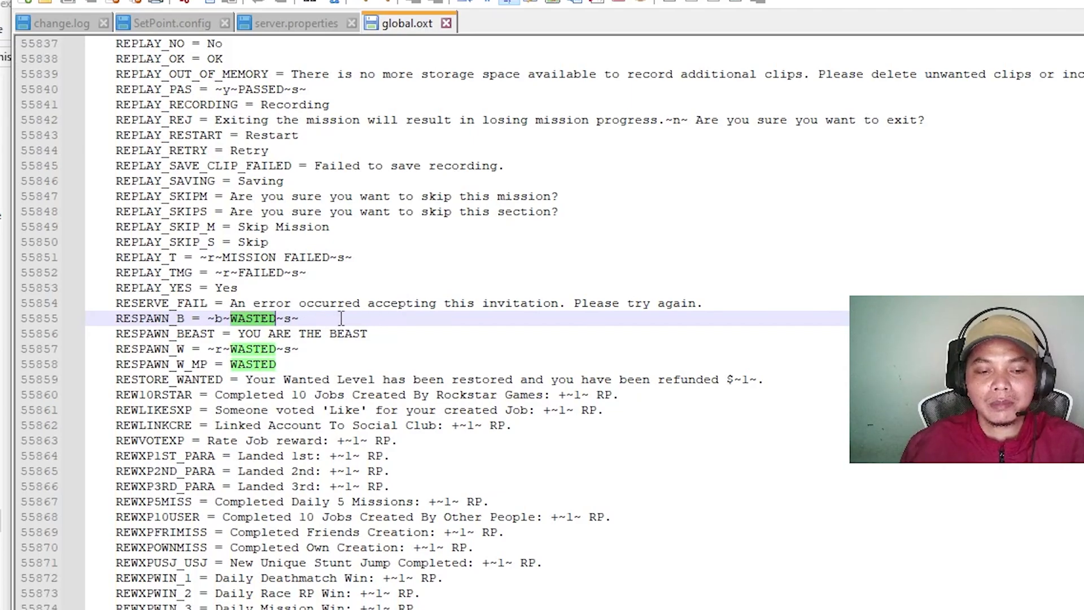
Replace WASTED with KEHED SIAH in the RESPAWN_B entry, between the ~b~ and ~s~ codes
click(280, 318)
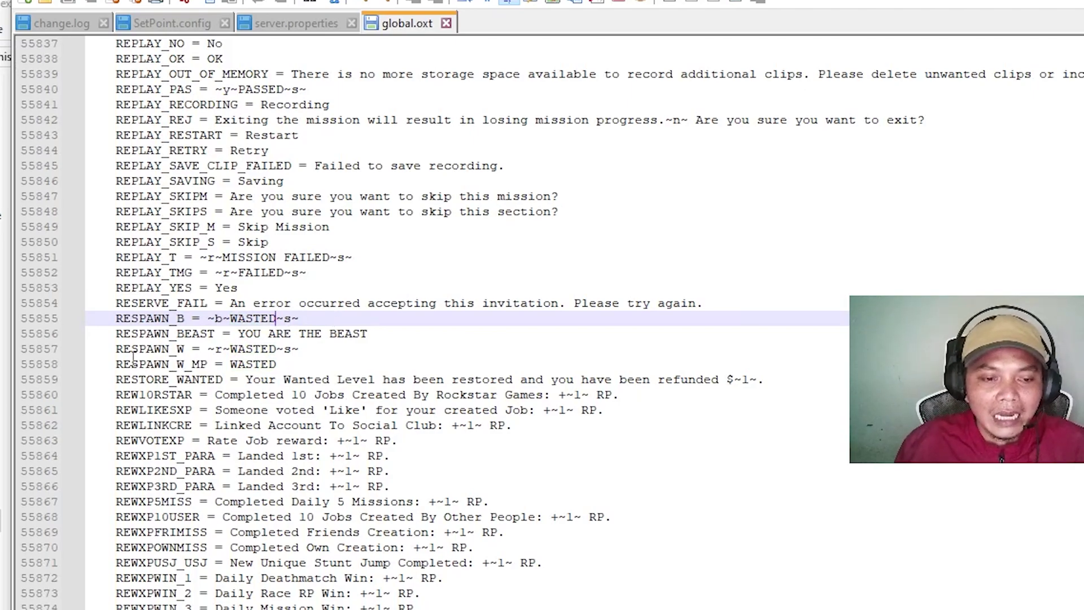
key(BackSpace)
key(BackSpace)
key(BackSpace)
key(BackSpace)
key(BackSpace)
key(BackSpace)
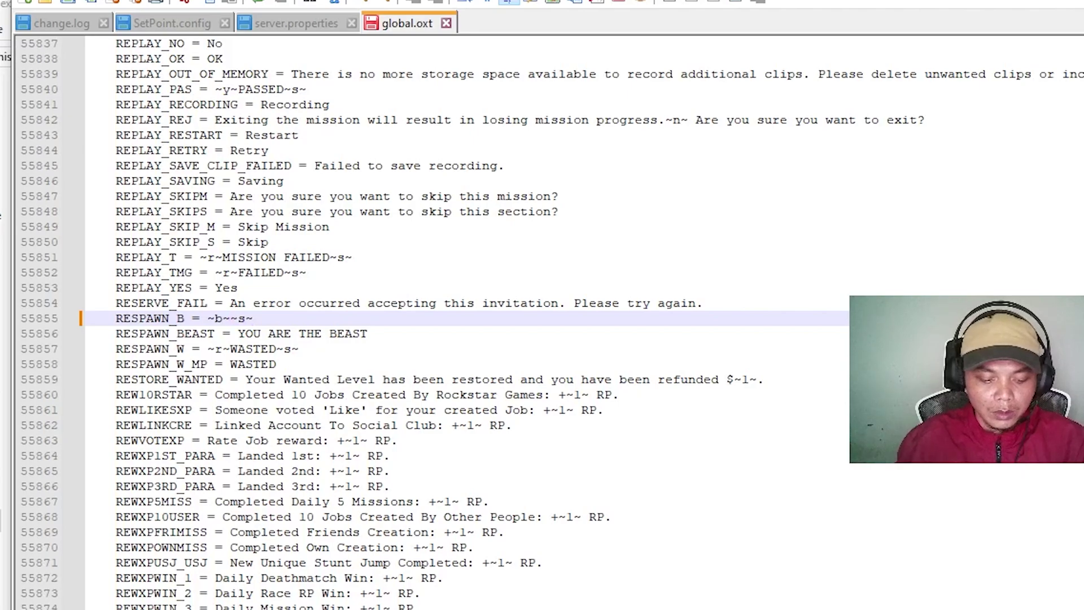
text(KEHED)
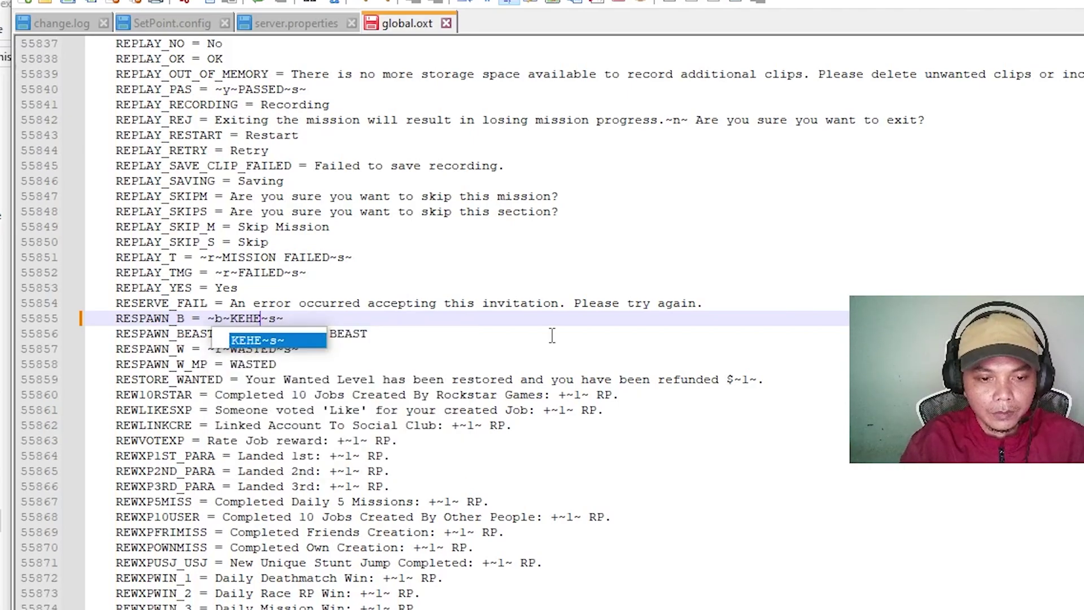
text( SIAH)
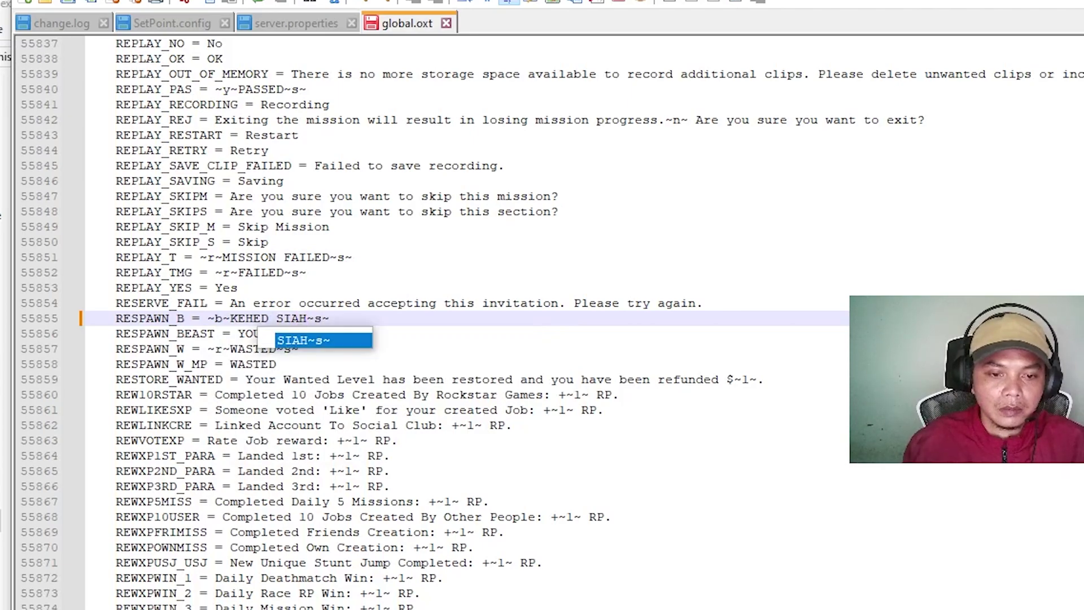
click(582, 255)
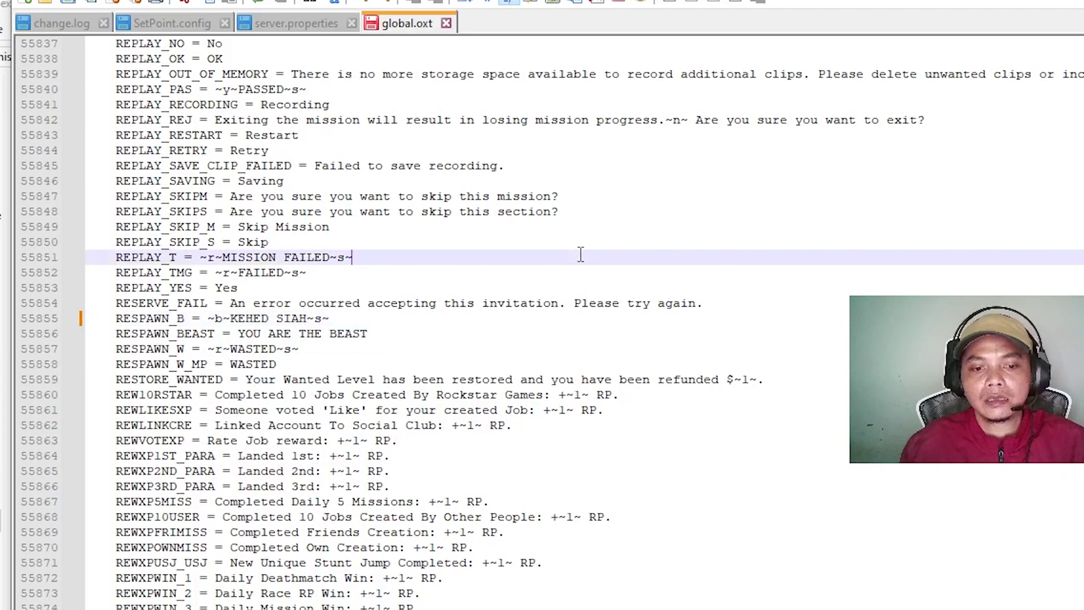
click(308, 319)
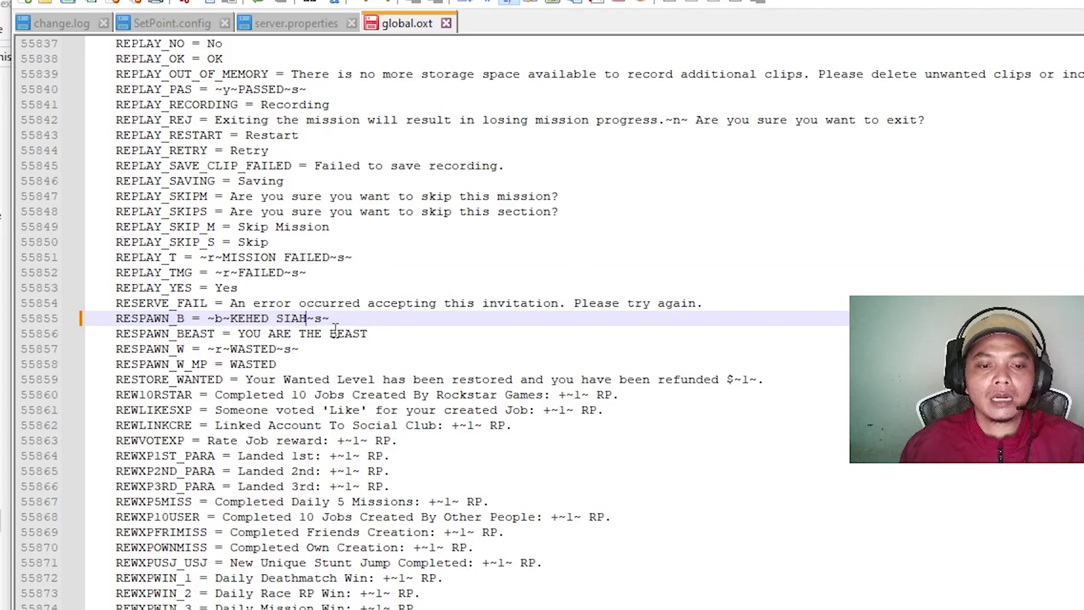
Replace WASTED with KEHED SIAH in the RESPAWN_W entry, between the ~r~ and ~s~ codes
click(173, 350)
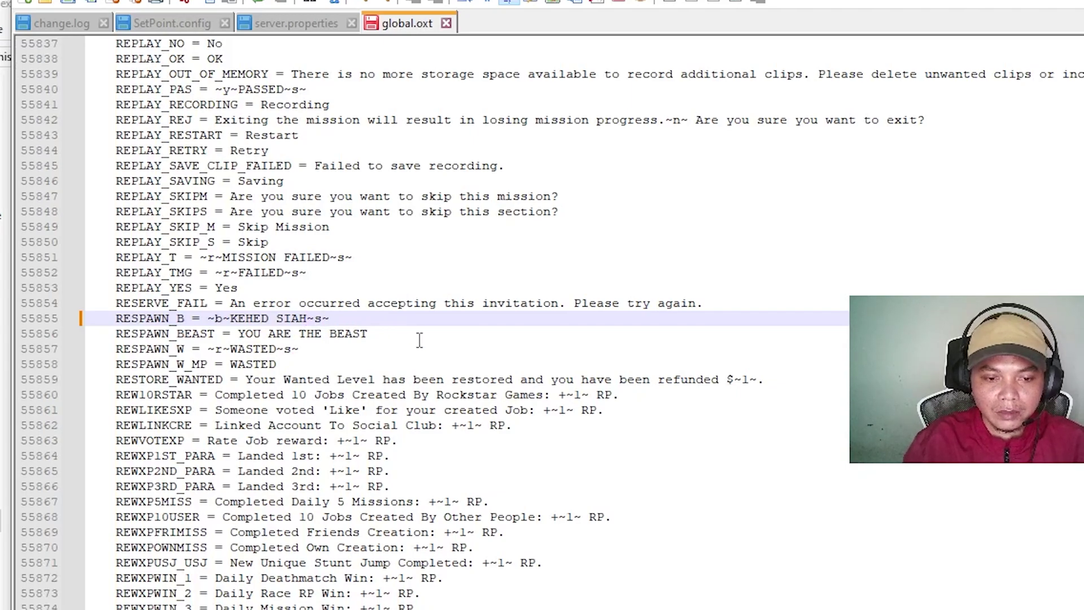
click(277, 348)
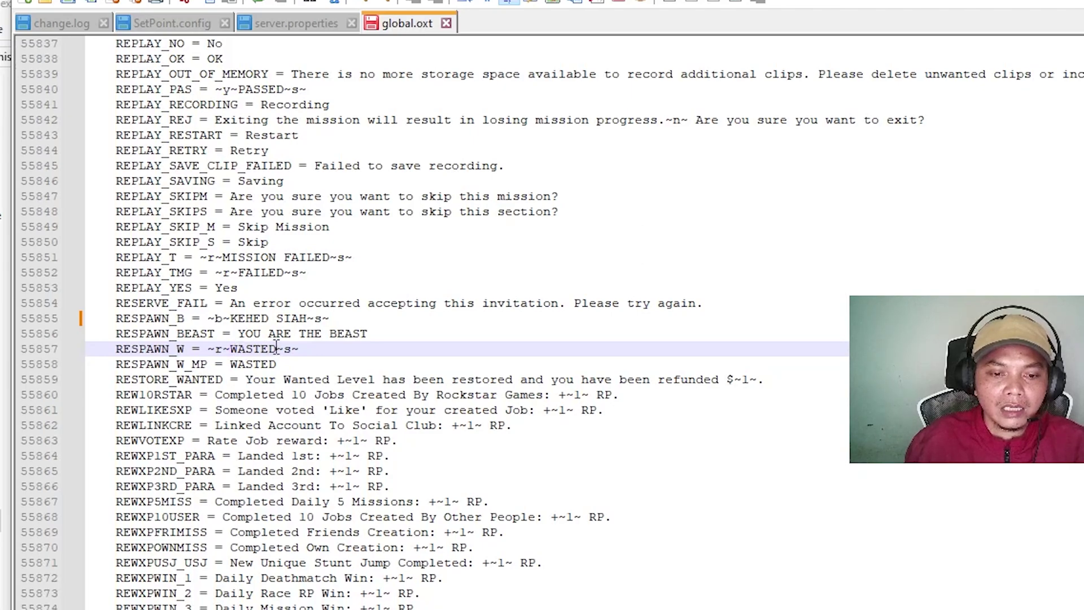
key(BackSpace)
key(BackSpace)
key(BackSpace)
key(BackSpace)
key(BackSpace)
key(BackSpace)
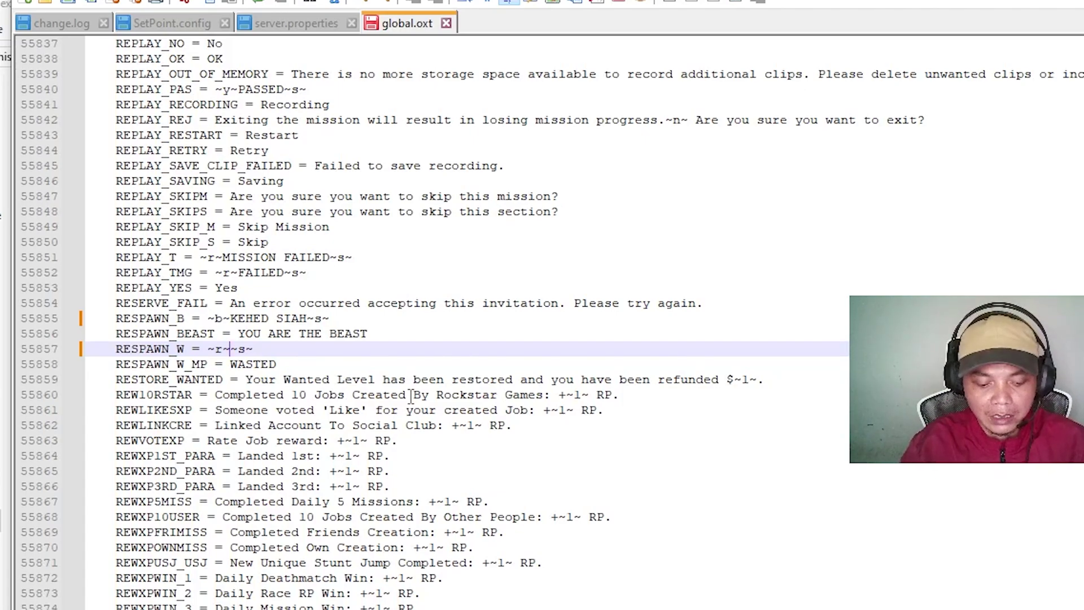
text(KEHED)
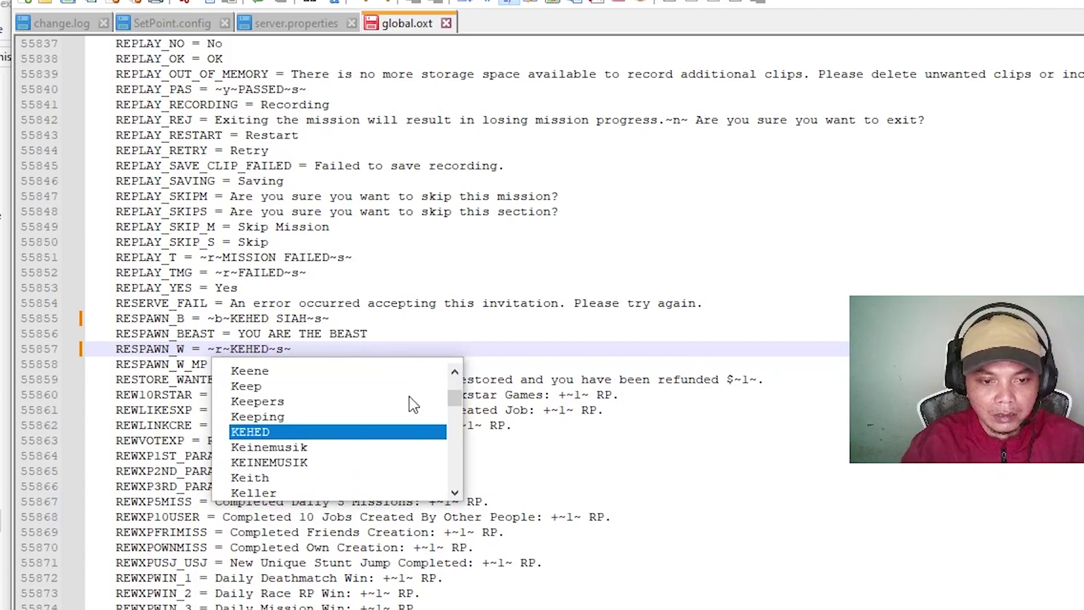
text( SIAH)
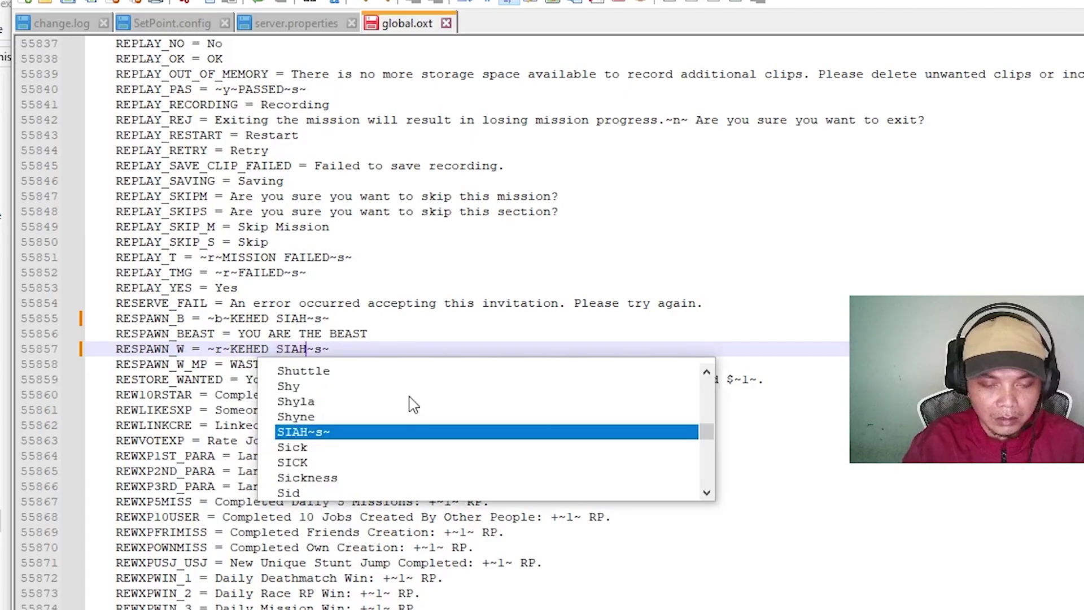
click(466, 303)
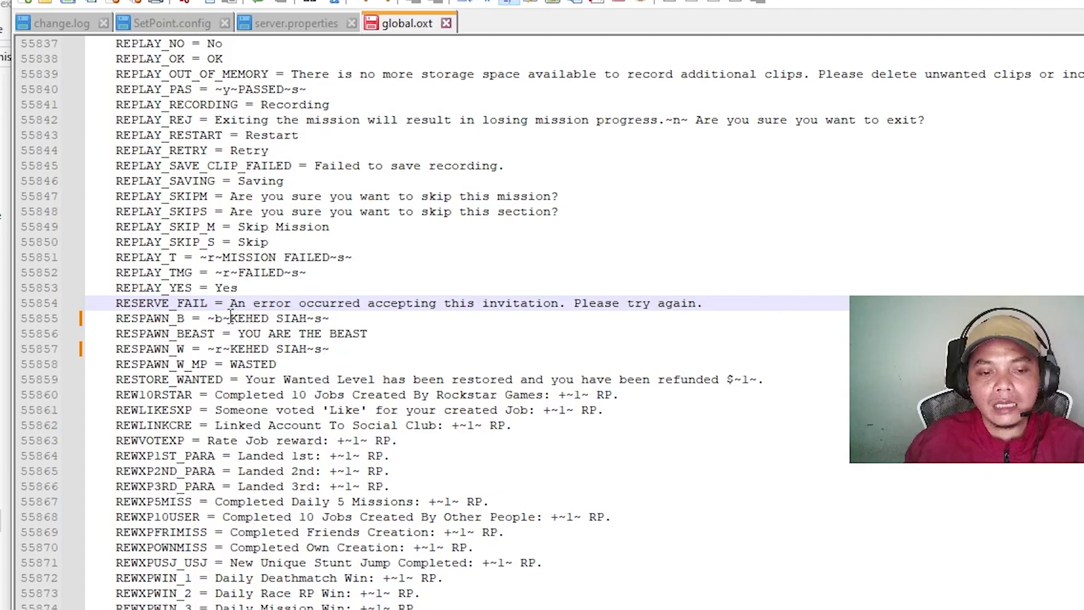
Compare the replacement texts in the RESPAWN_B and RESPAWN_W entries
drag(230, 318, 305, 318)
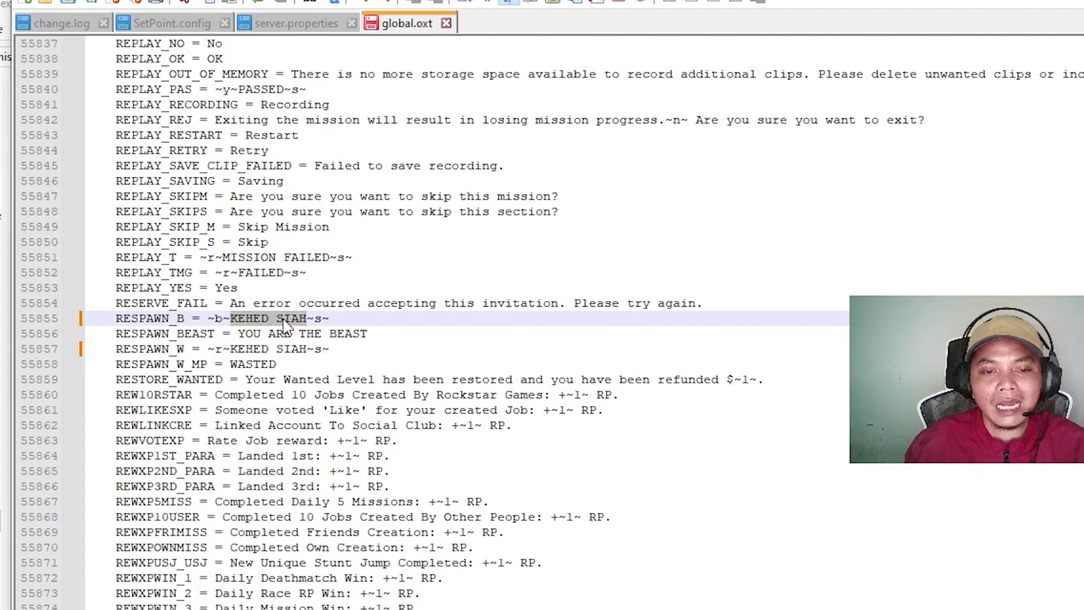
click(244, 349)
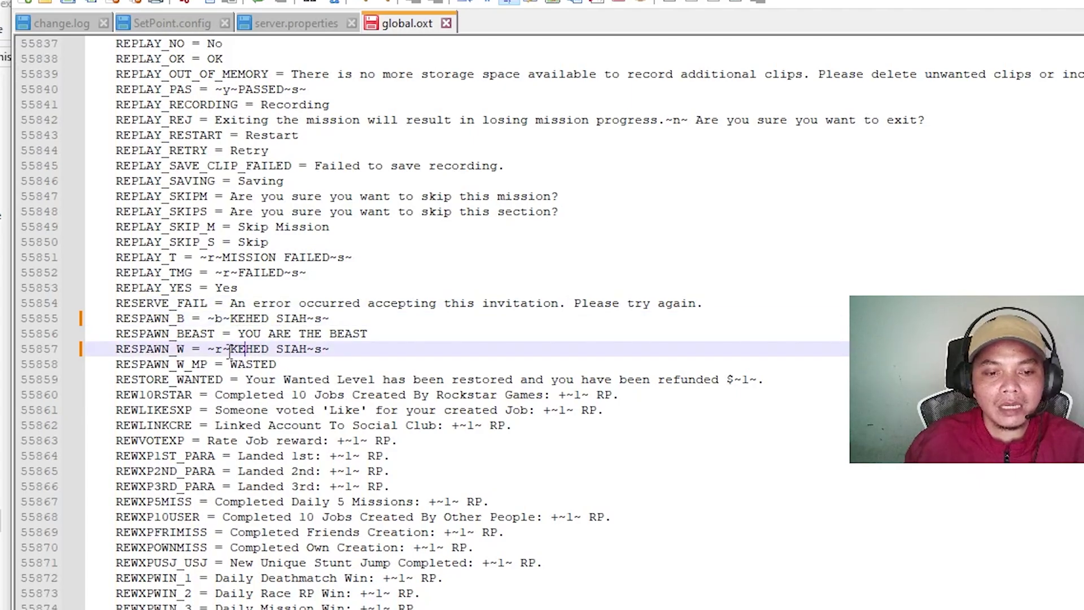
click(254, 318)
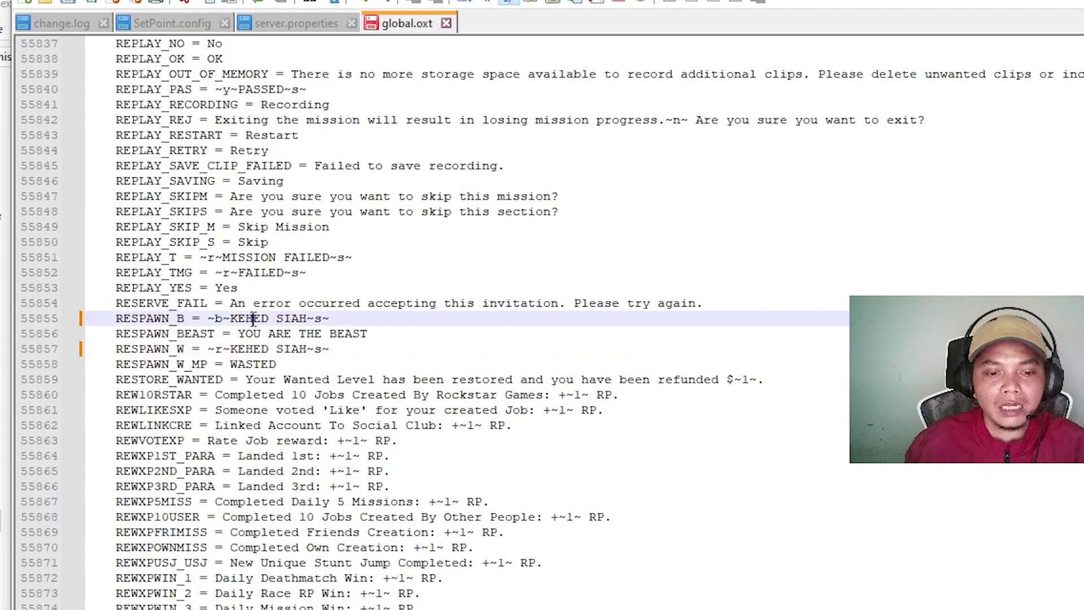
click(255, 349)
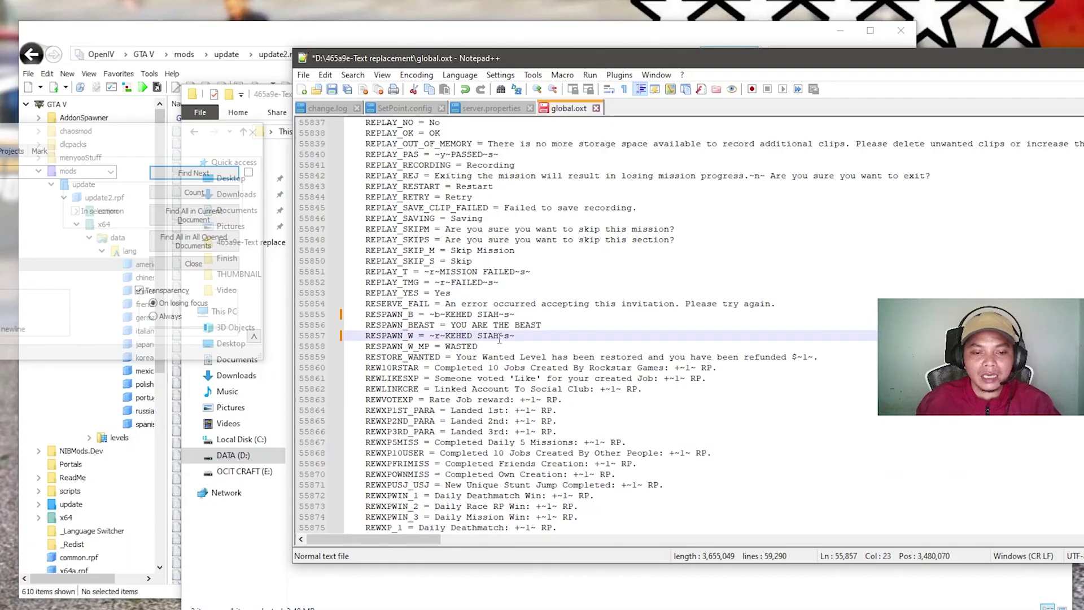
click(480, 315)
click(493, 337)
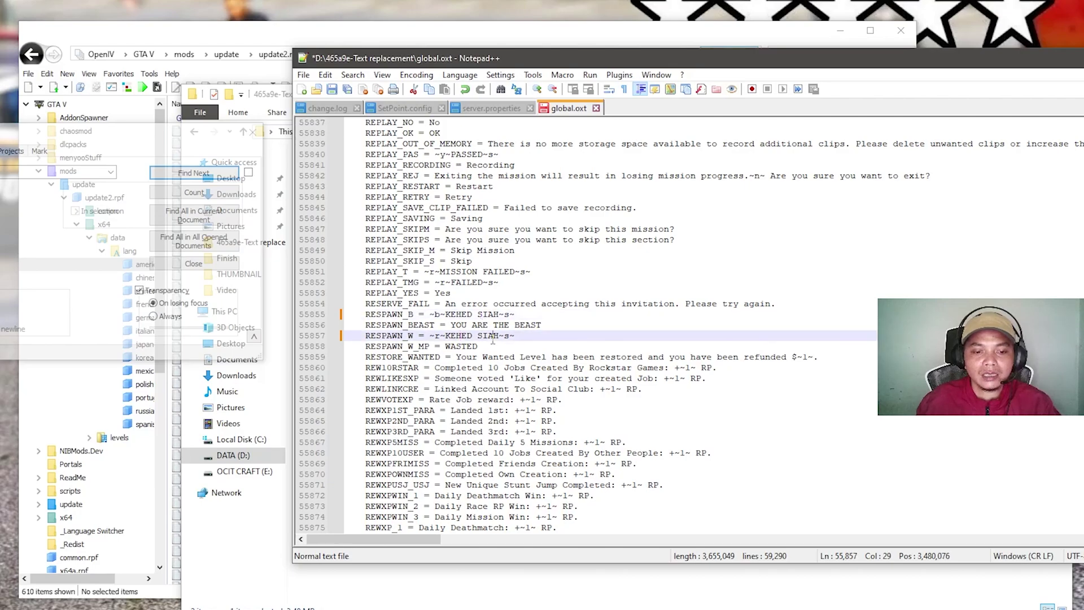
Close the Find dialog and save the edited global.oxt
drag(113, 139, 410, 144)
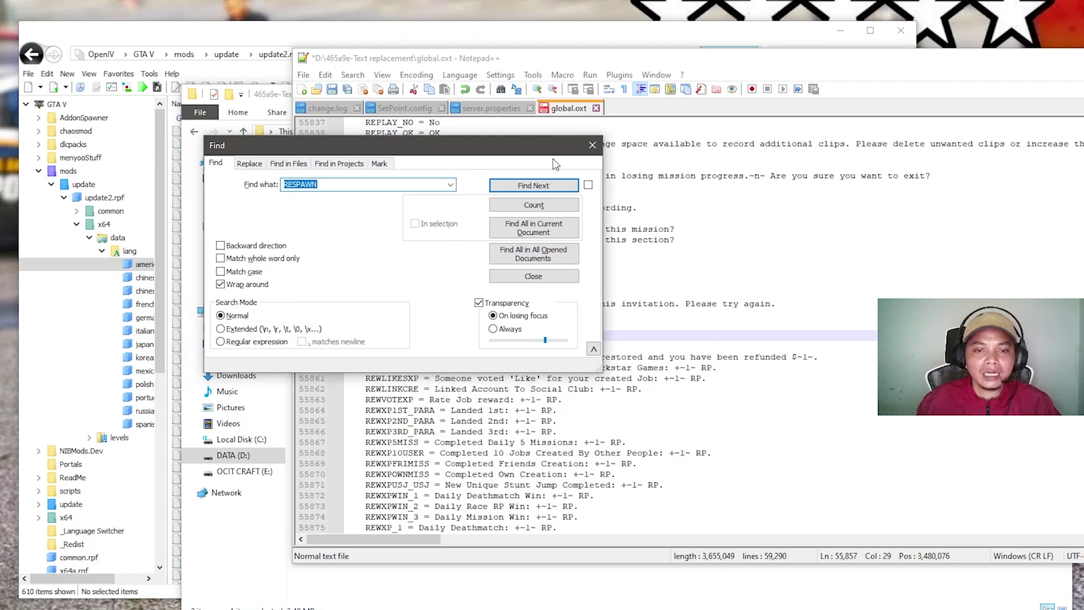
click(592, 147)
click(484, 314)
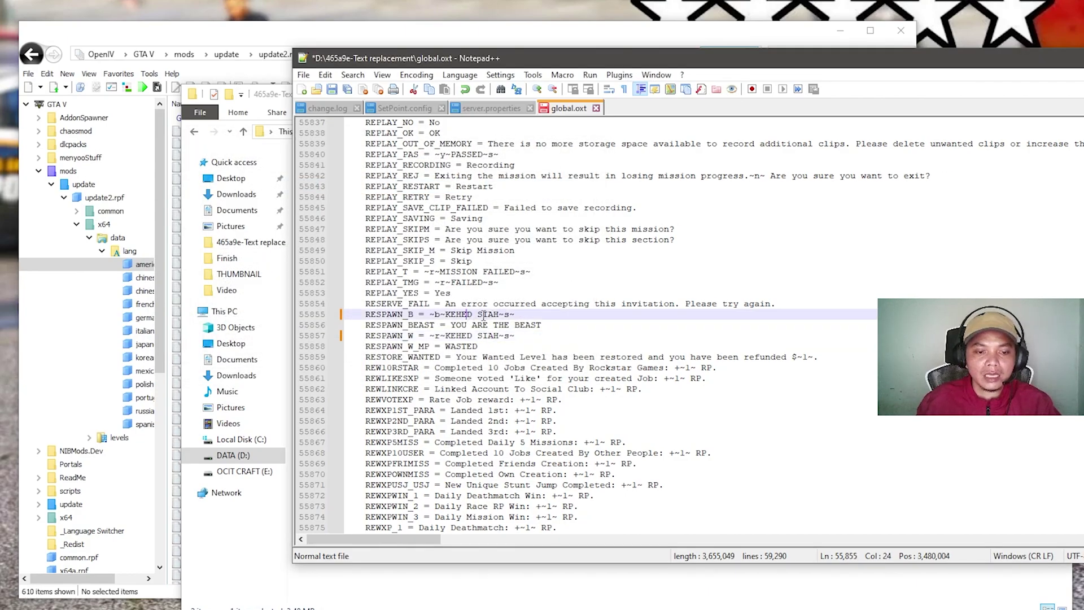
click(493, 337)
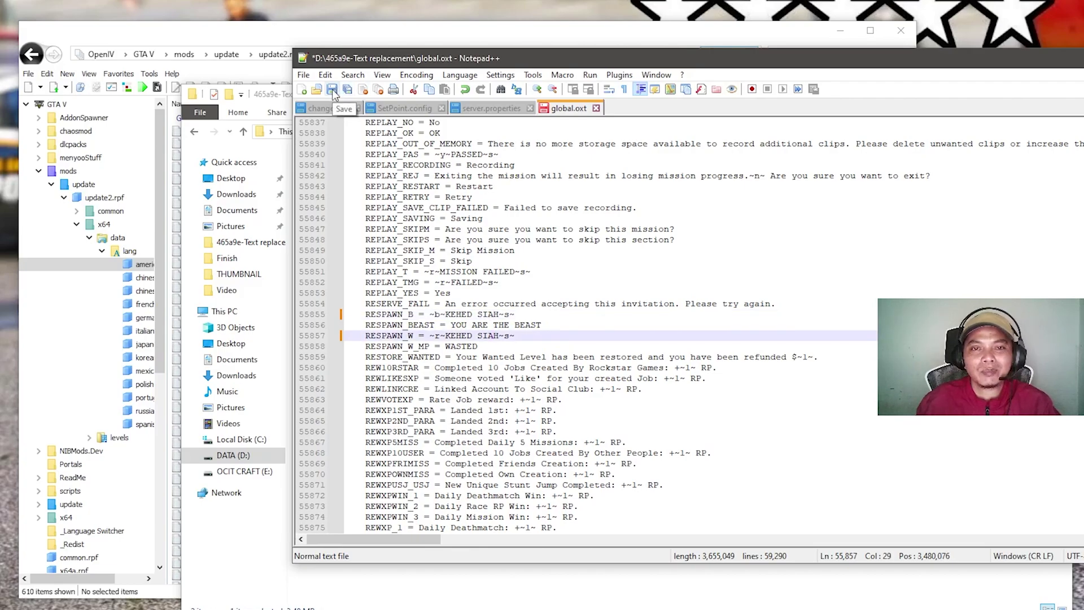
click(308, 75)
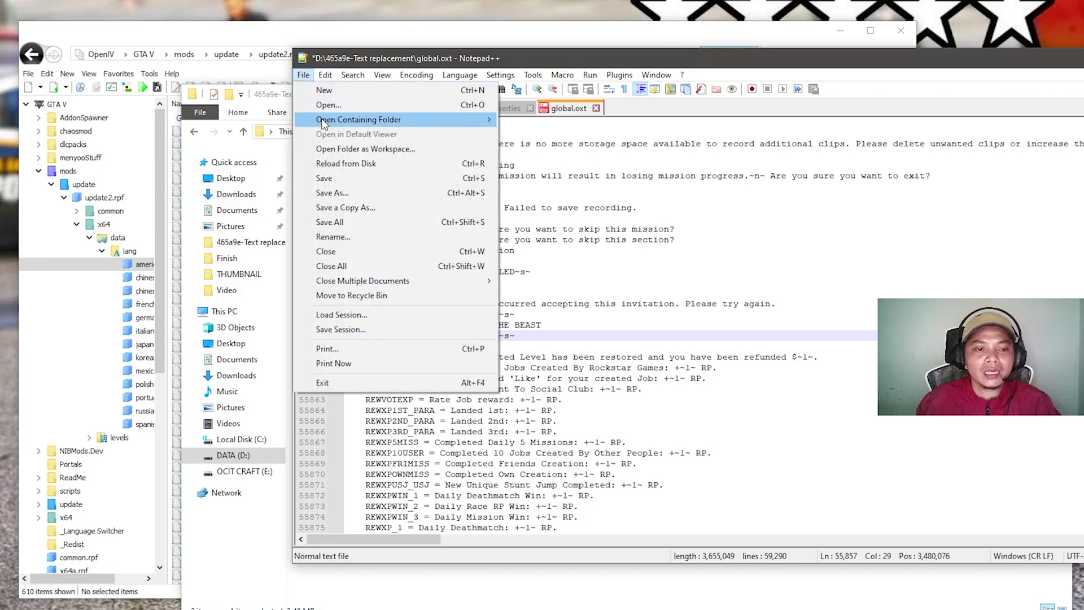
click(324, 179)
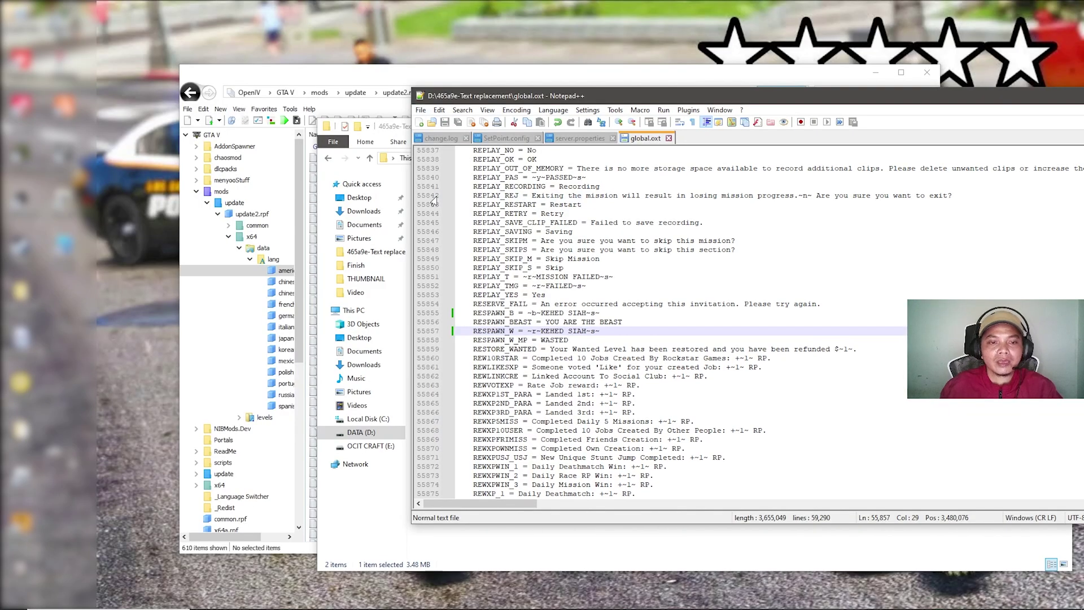
Close Notepad++ and arrange the 465a9e-Text replacement folder window beside the OpenIV window showing american_rel.rpf
drag(679, 100, 512, 105)
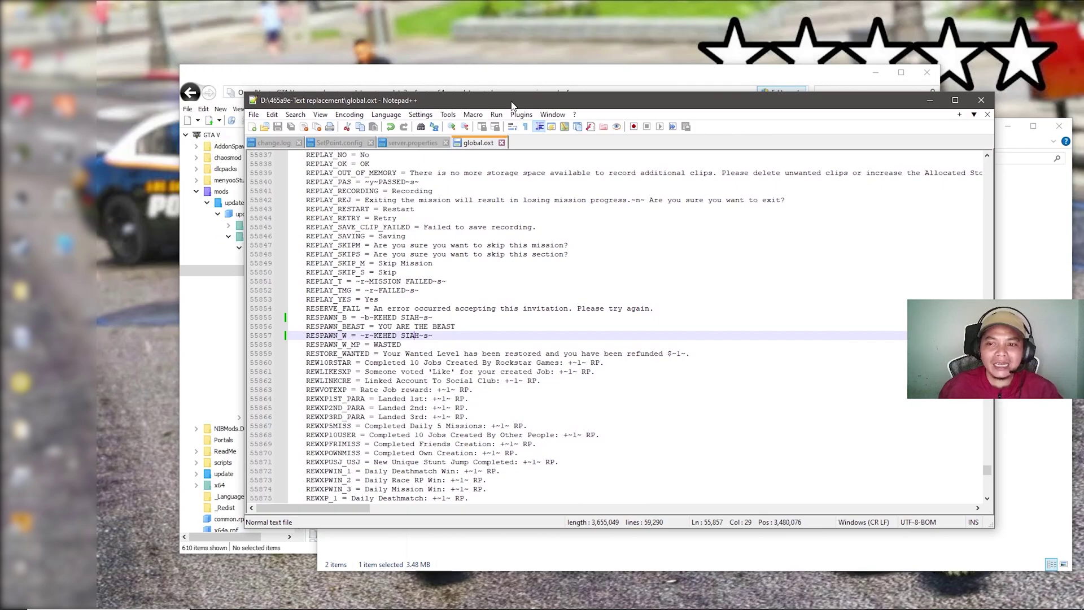
click(981, 101)
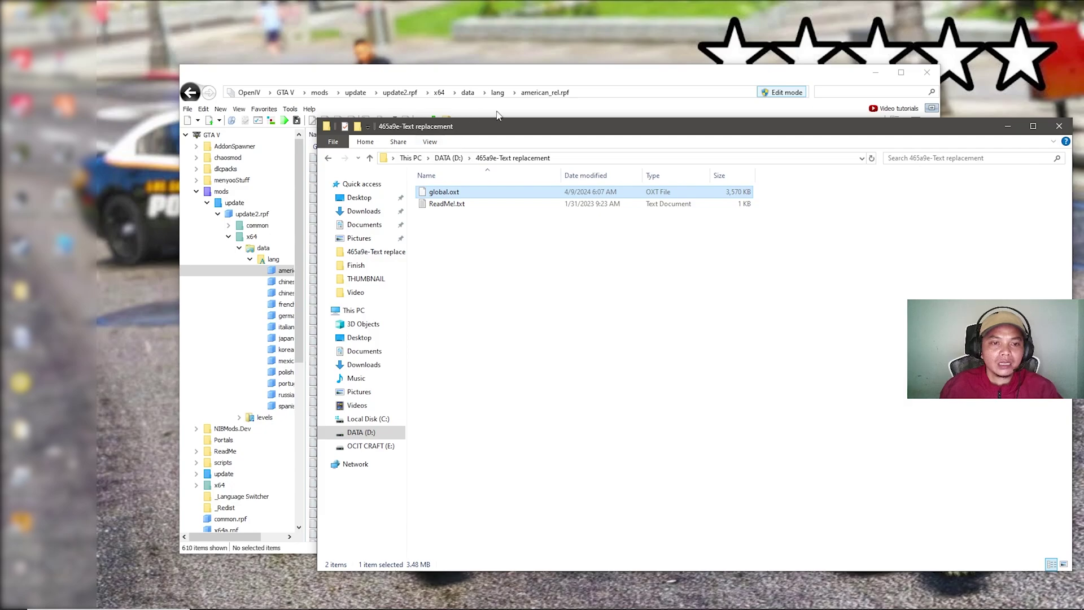
drag(554, 134, 648, 152)
click(602, 73)
drag(648, 86, 540, 92)
click(913, 158)
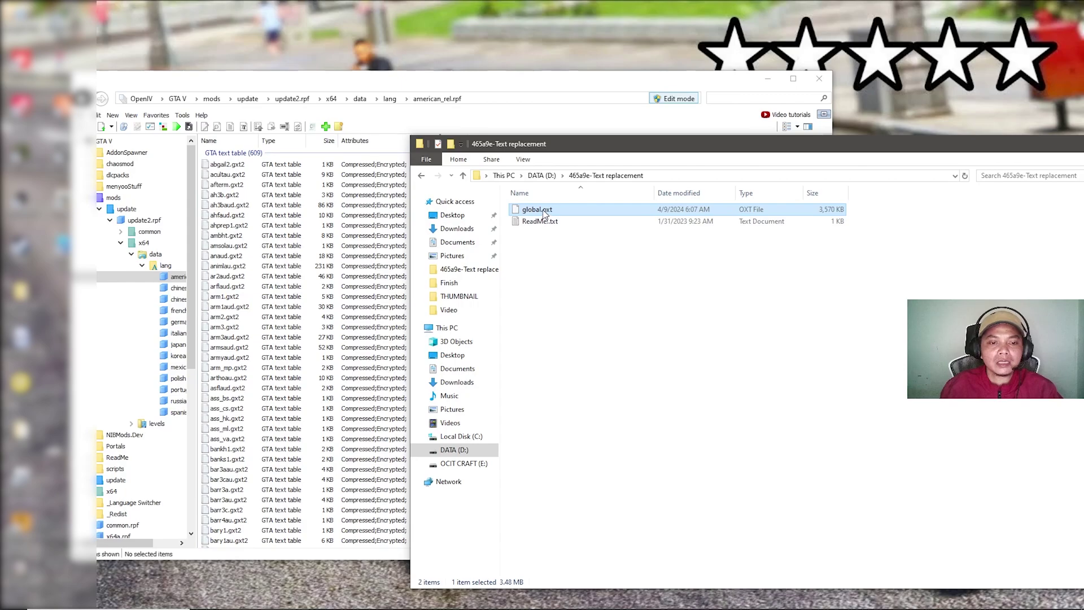
Add the edited global.oxt from the 465a9e-Text replacement folder to the american_rel.rpf archive in OpenIV
drag(543, 212, 571, 219)
click(443, 73)
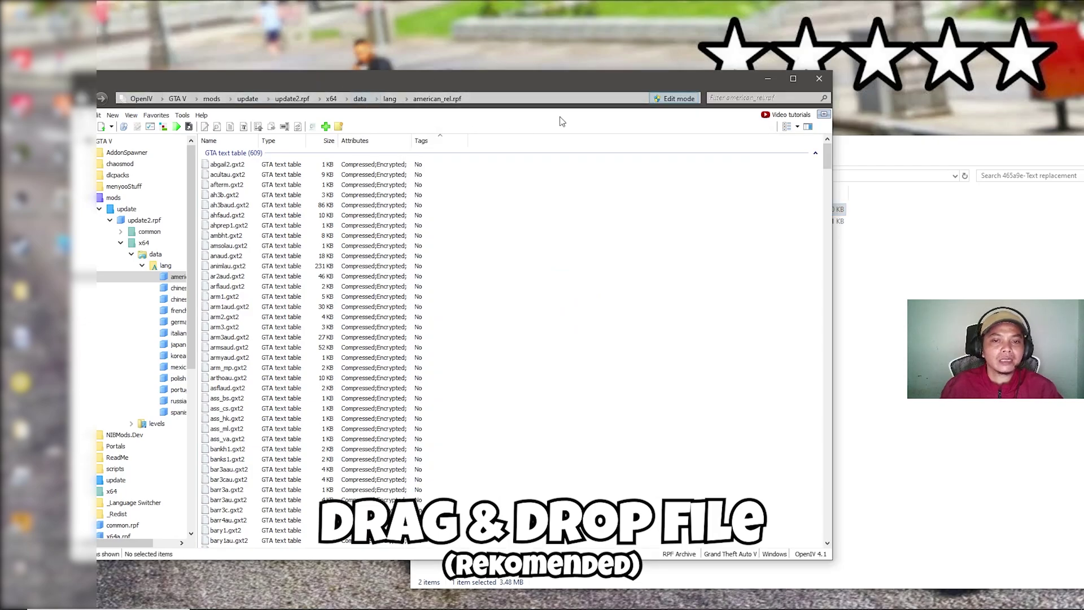
click(661, 100)
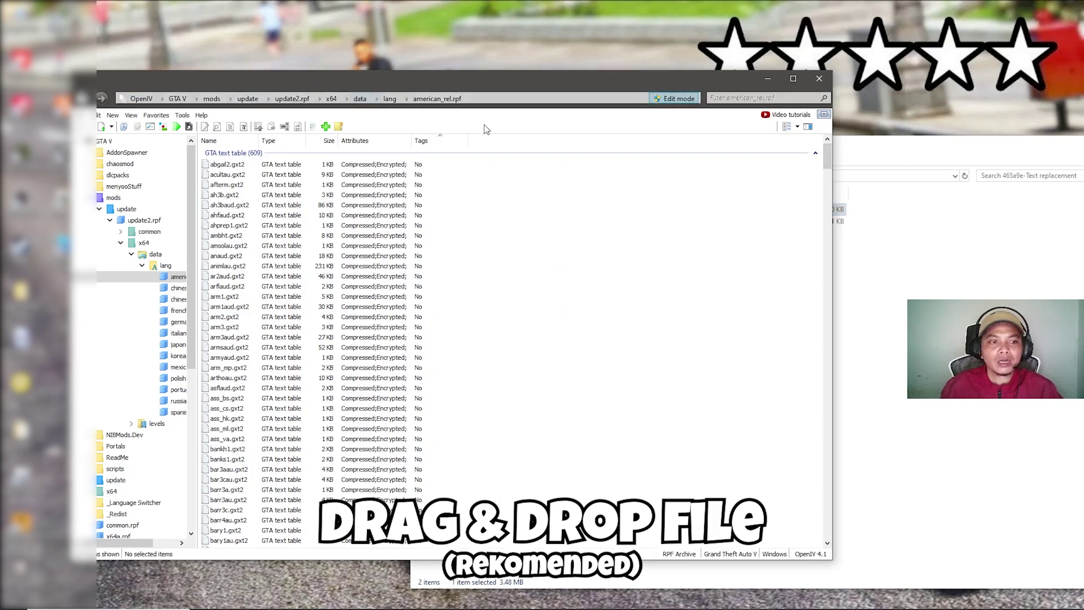
click(326, 128)
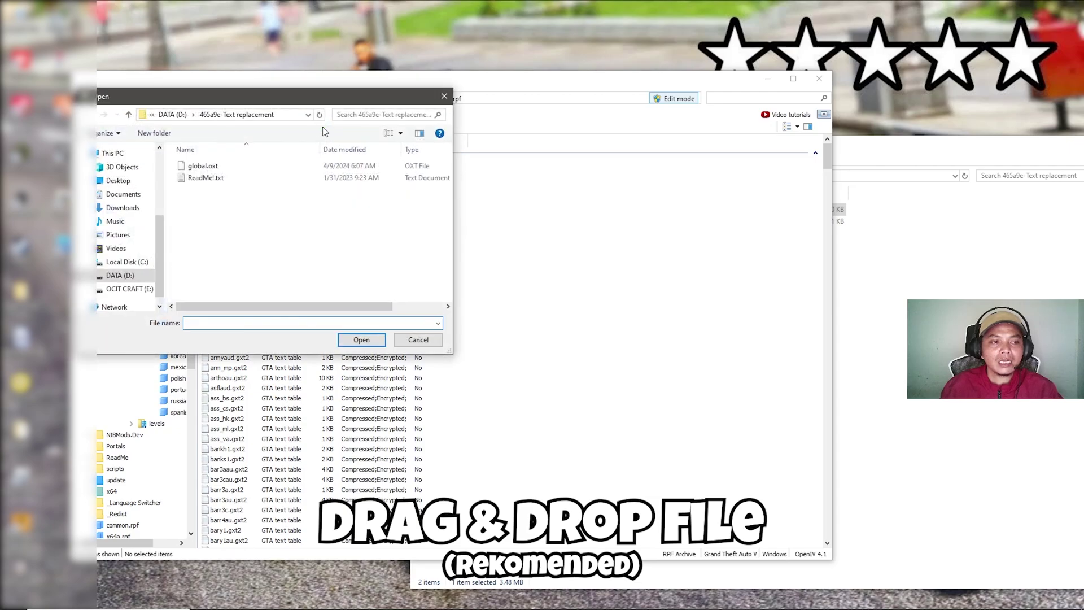
drag(264, 96, 312, 92)
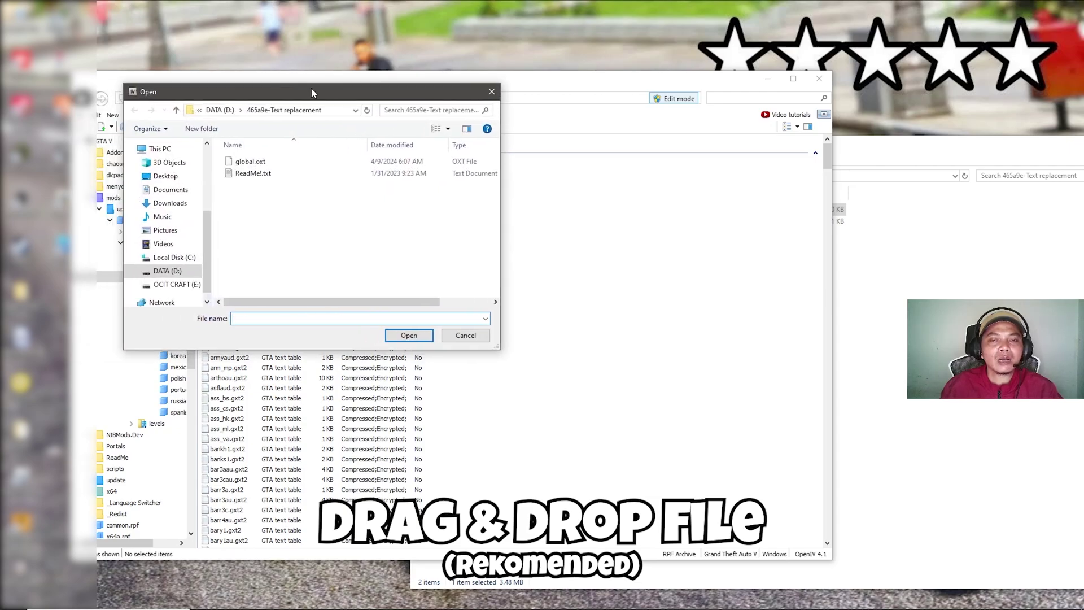
click(244, 163)
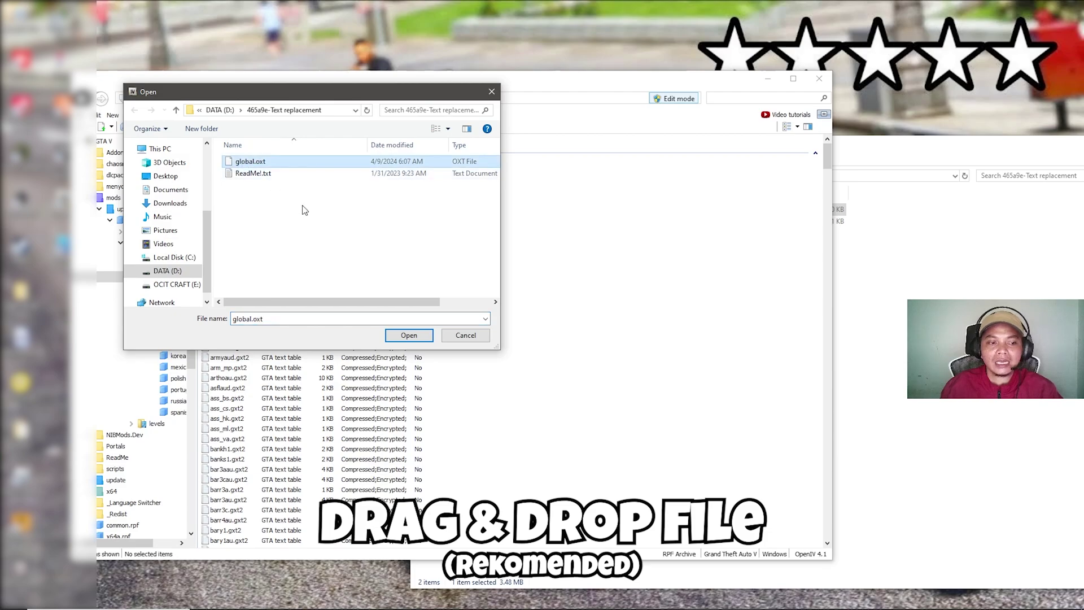
click(398, 338)
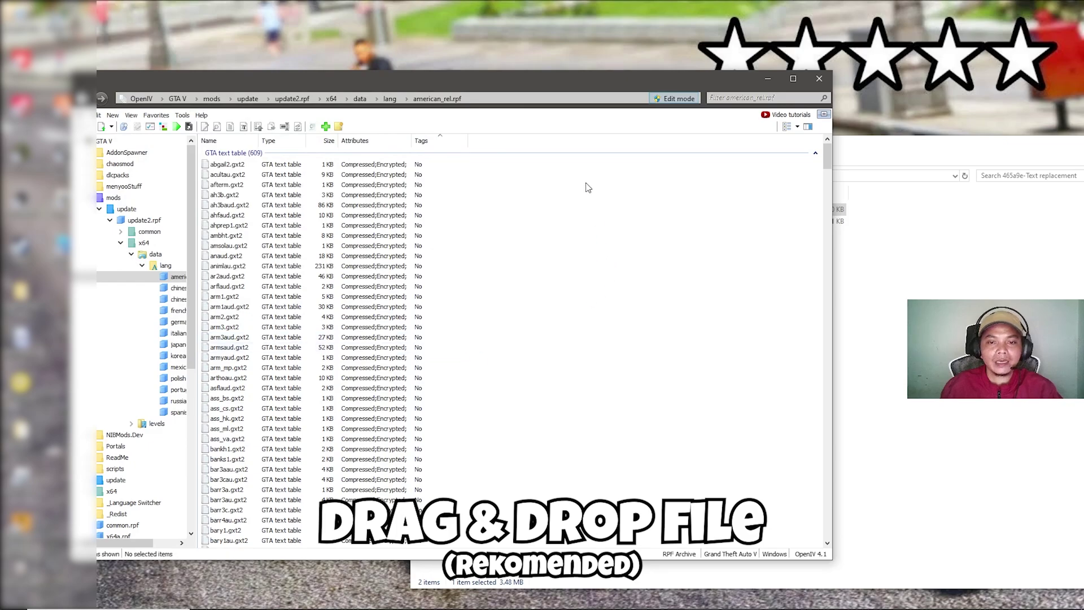
drag(478, 76, 652, 66)
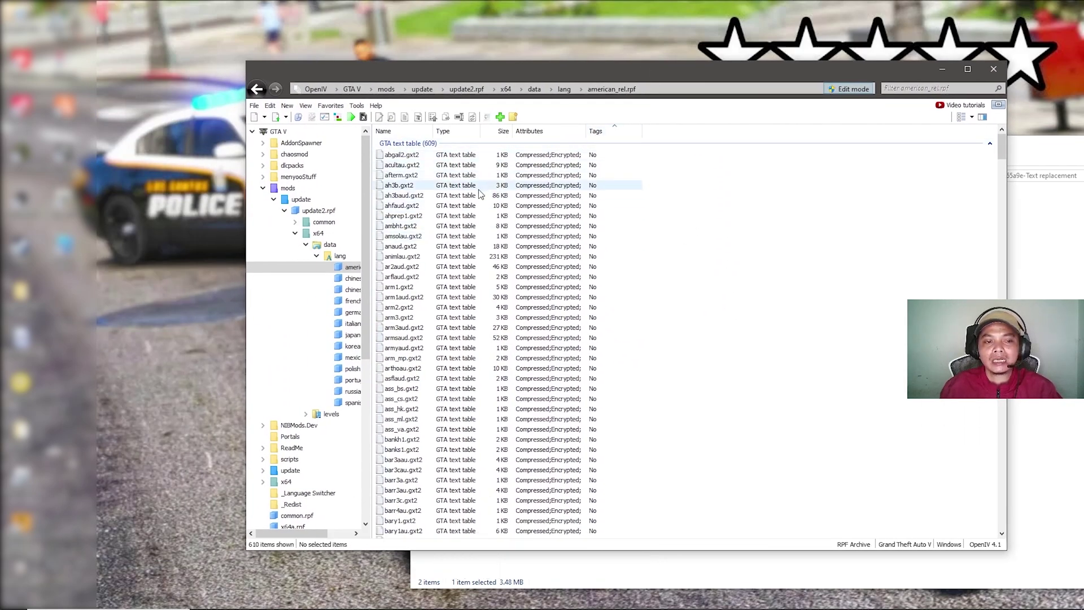
drag(757, 72, 615, 87)
click(755, 208)
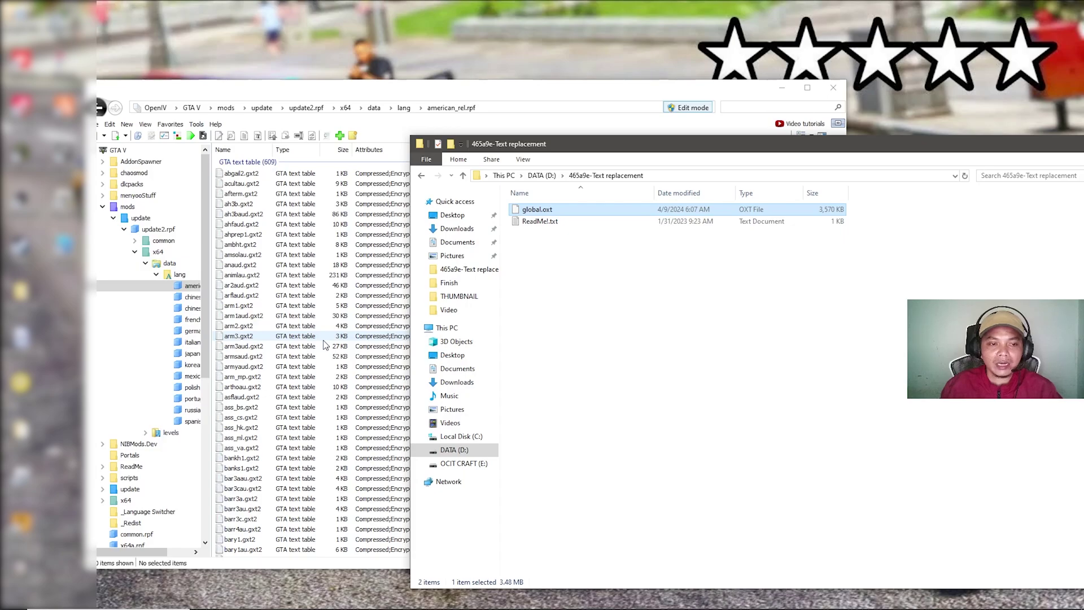
click(528, 93)
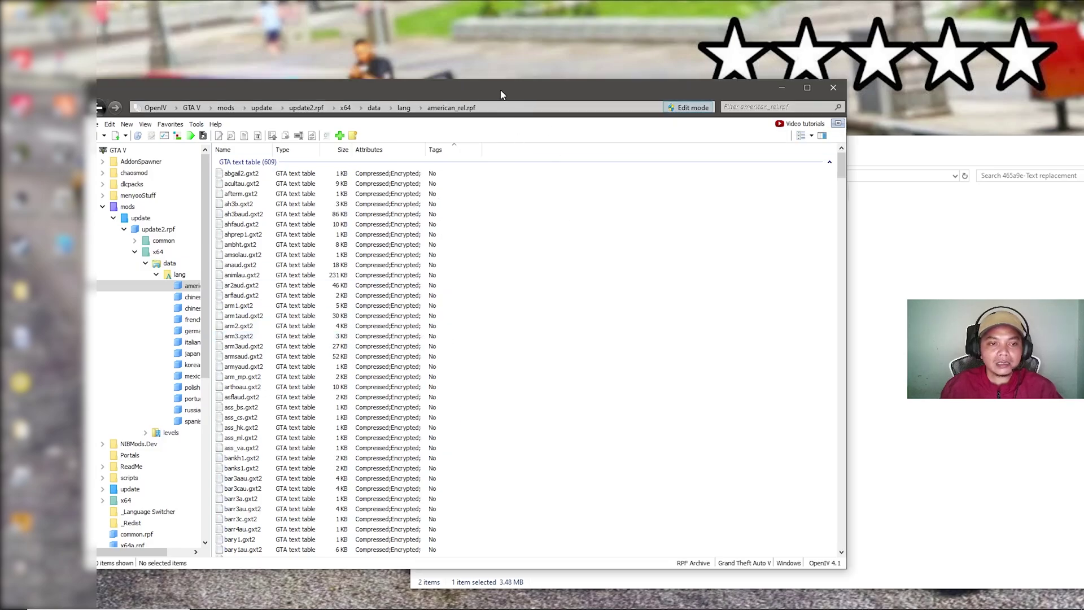
Locate and select global.gxt2 in the american_rel.rpf file list to check the imported text table
drag(501, 95, 589, 85)
scroll(388, 248, down, 13)
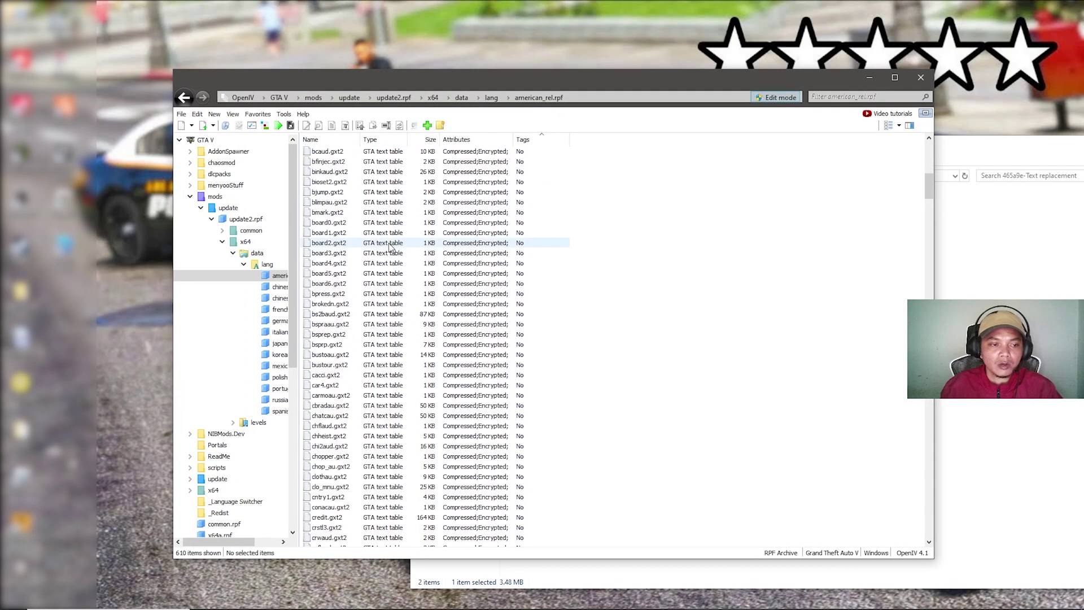
scroll(389, 251, down, 20)
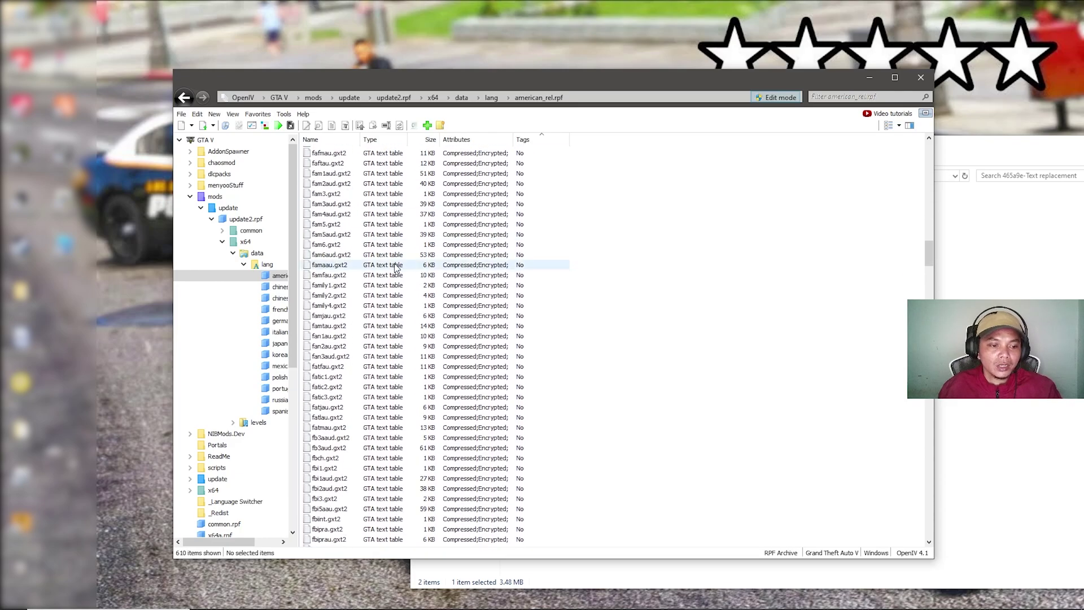
scroll(396, 270, down, 20)
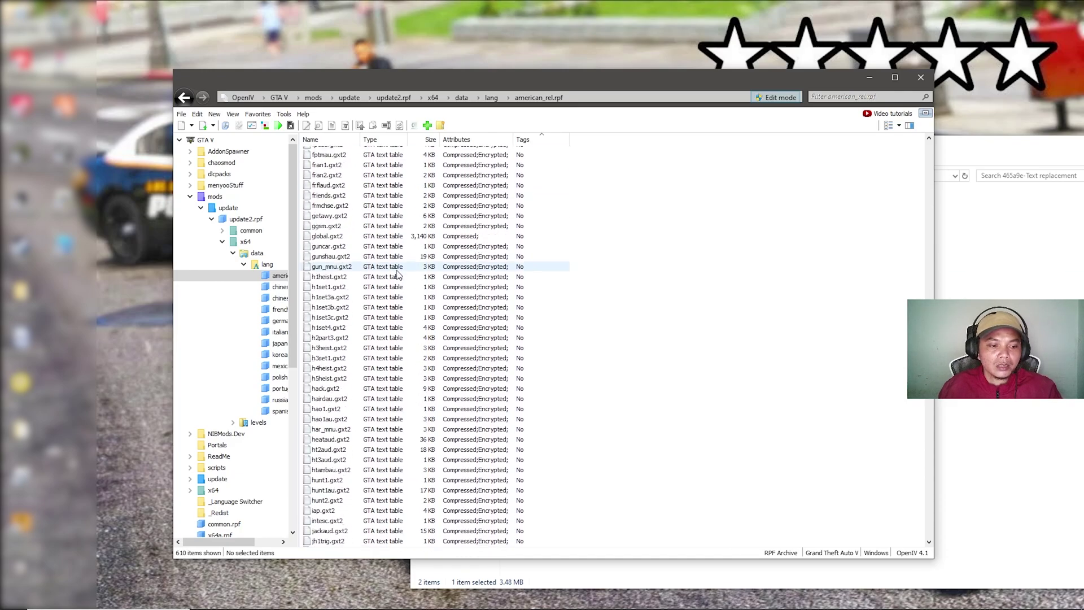
click(316, 237)
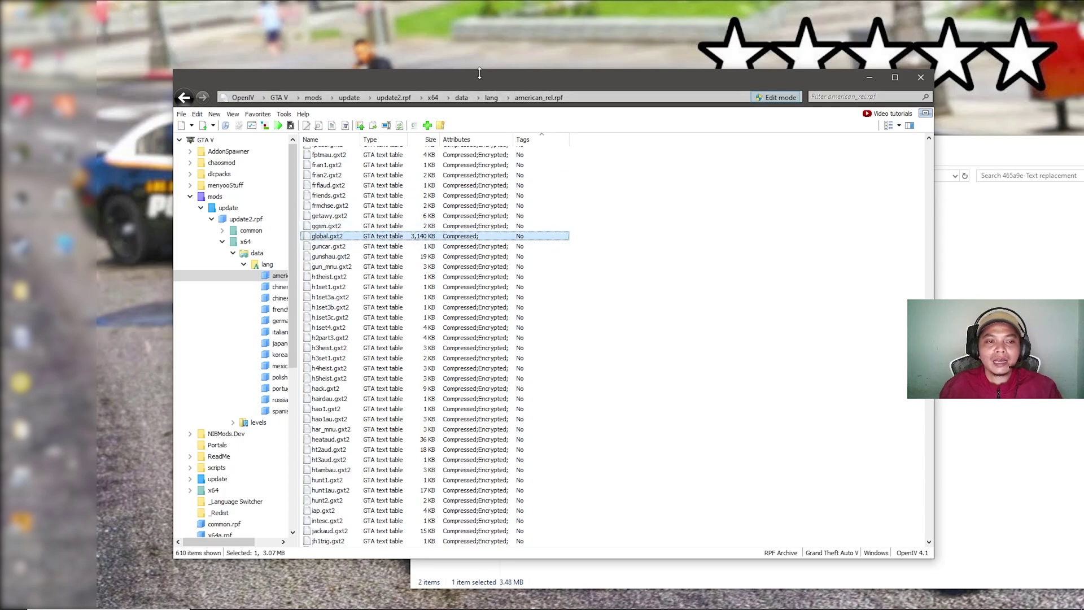
Turn off Edit mode and close OpenIV
drag(473, 83, 579, 80)
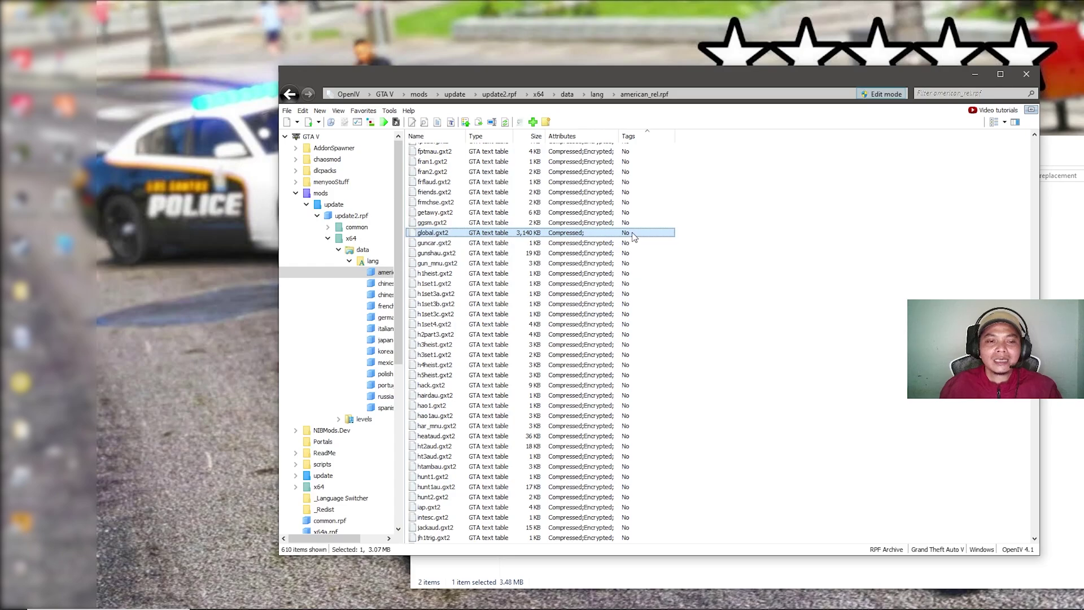
click(870, 96)
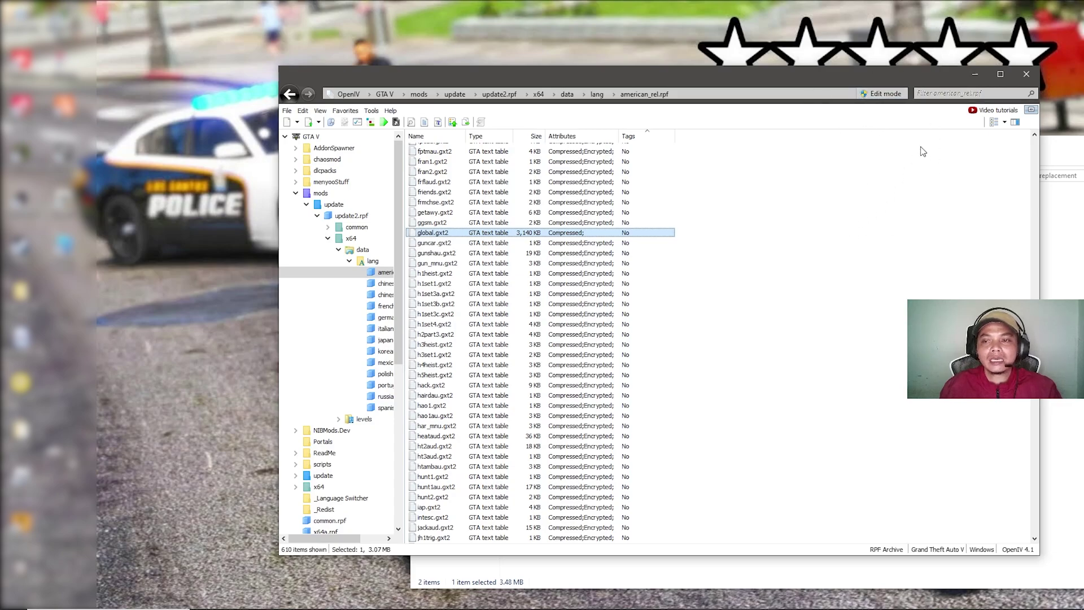
click(1026, 75)
Close the 465a9e-Text replacement folder window and refresh the desktop
drag(872, 146, 561, 111)
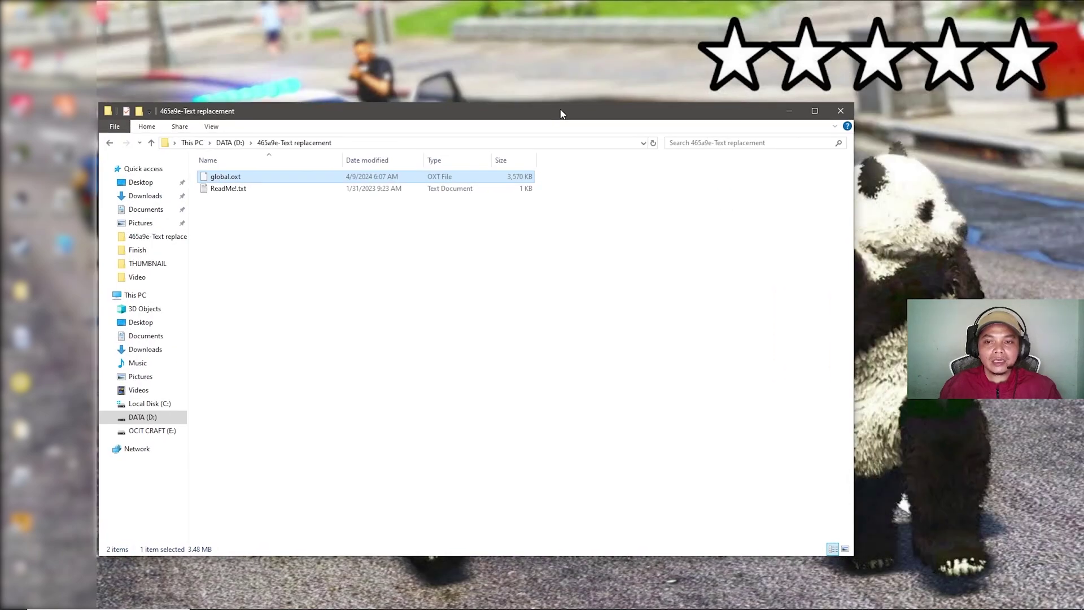
click(842, 111)
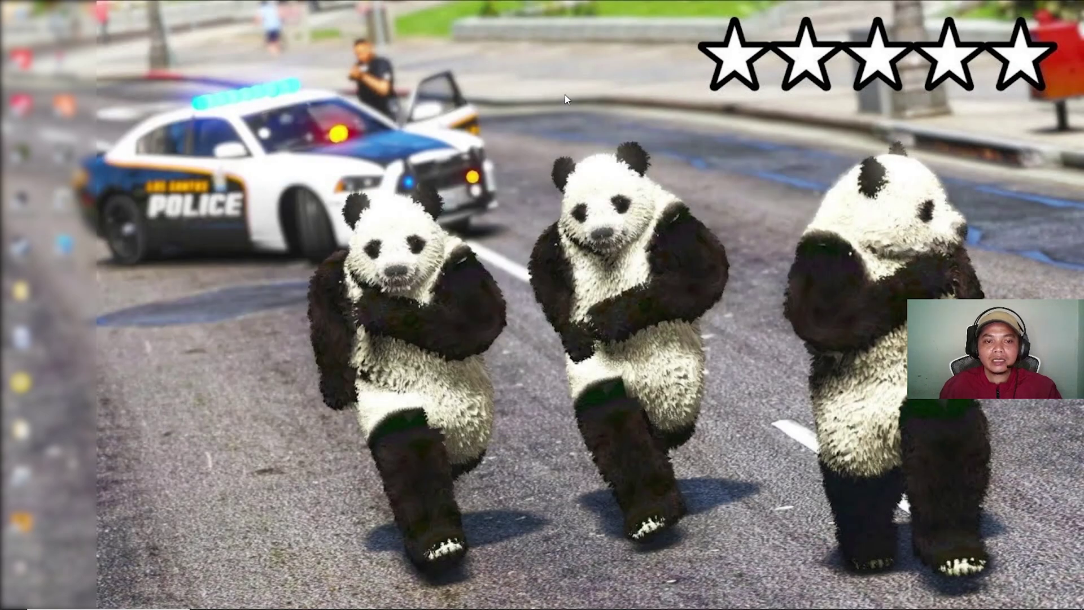
right_click(565, 95)
click(626, 127)
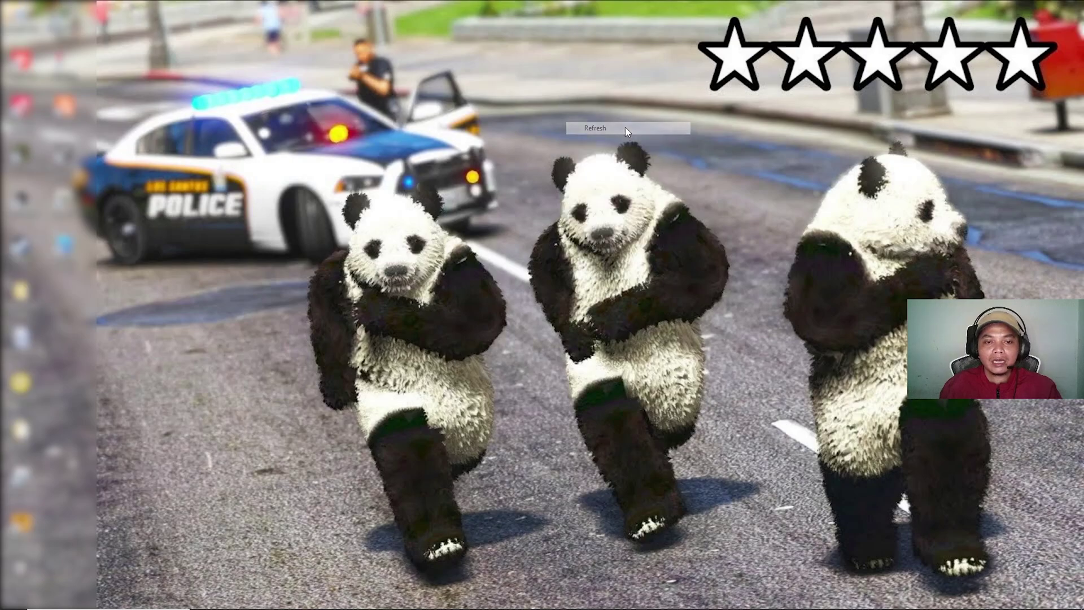